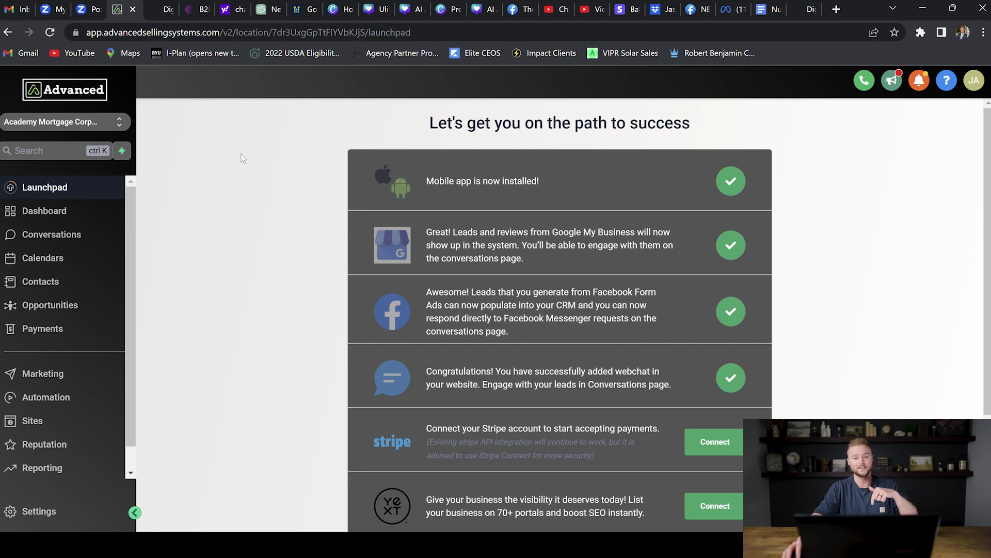
# Bring up the Get A Free Marketing Consultation survey preview at 0% progress.
pyautogui.hotkey('ctrl', 'Tab')
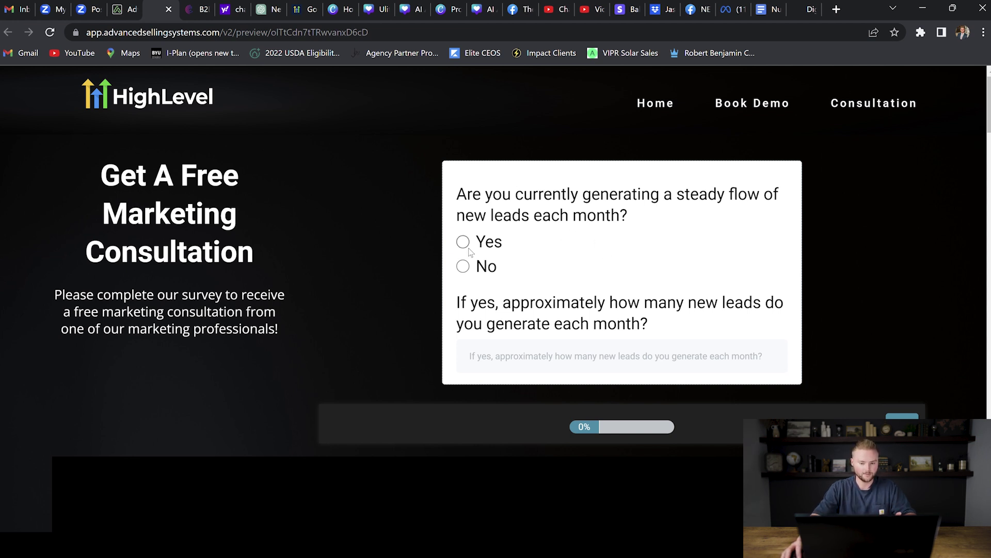
# Answer No to the lead flow, follow-up, pipeline, staff texting and five-minute calling questions.
pyautogui.click(463, 266)
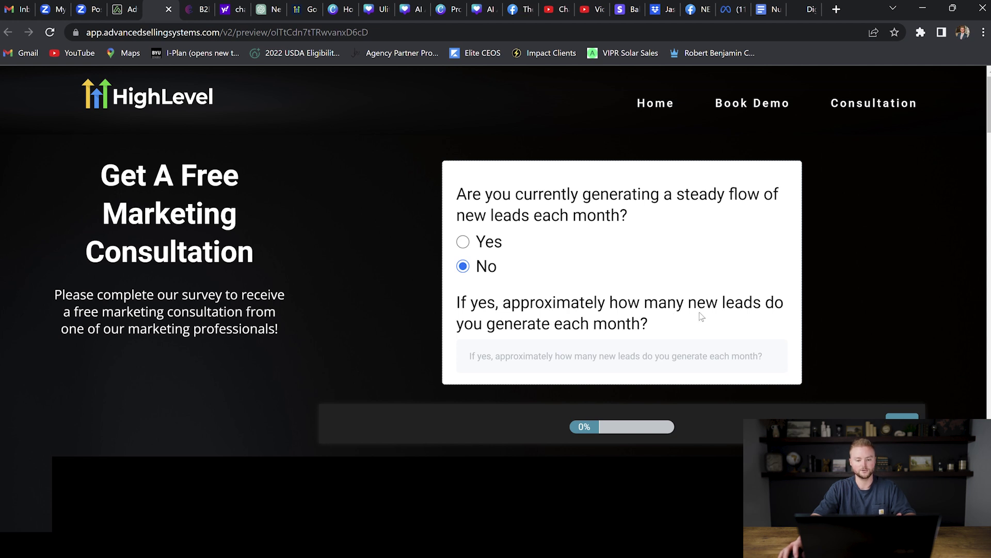
pyautogui.click(902, 427)
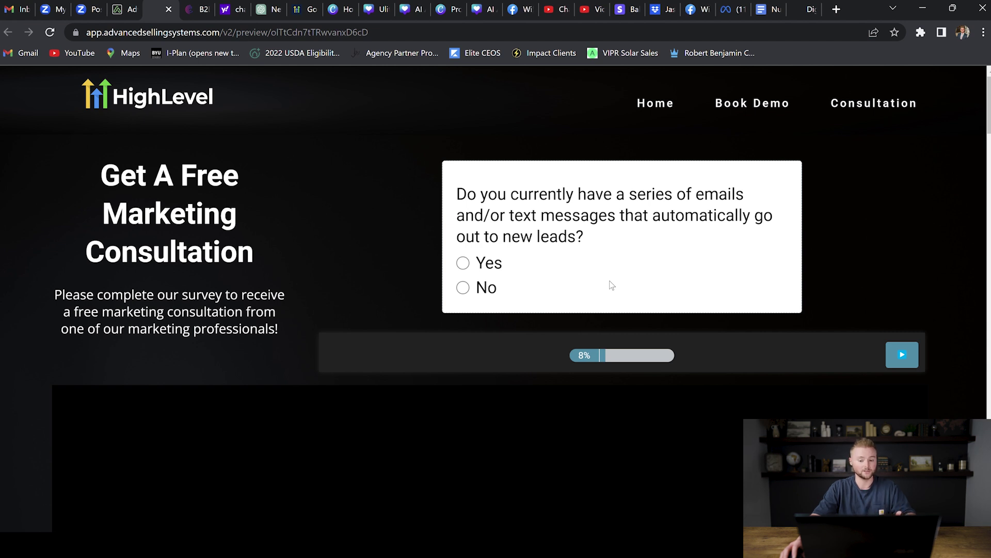
pyautogui.click(463, 288)
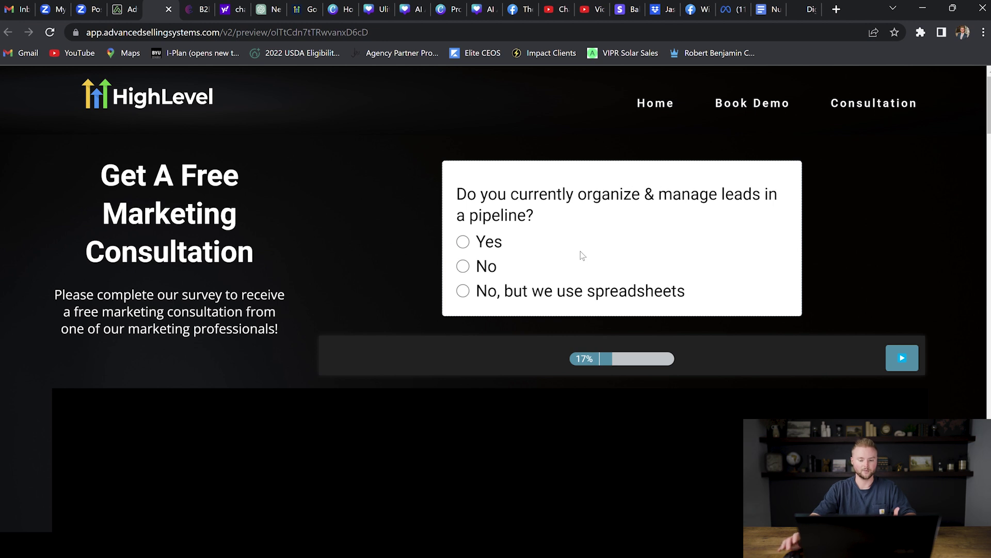
pyautogui.click(522, 267)
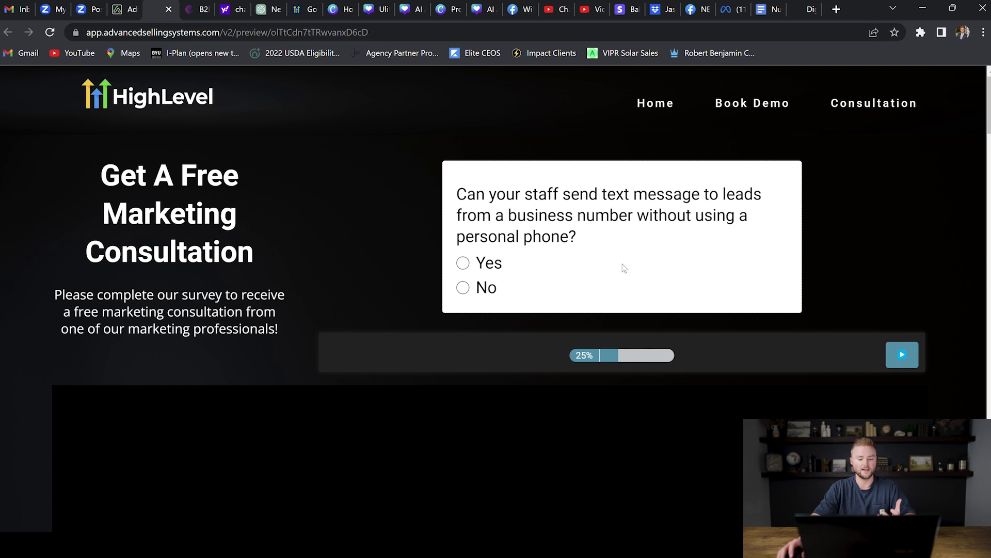
pyautogui.click(464, 287)
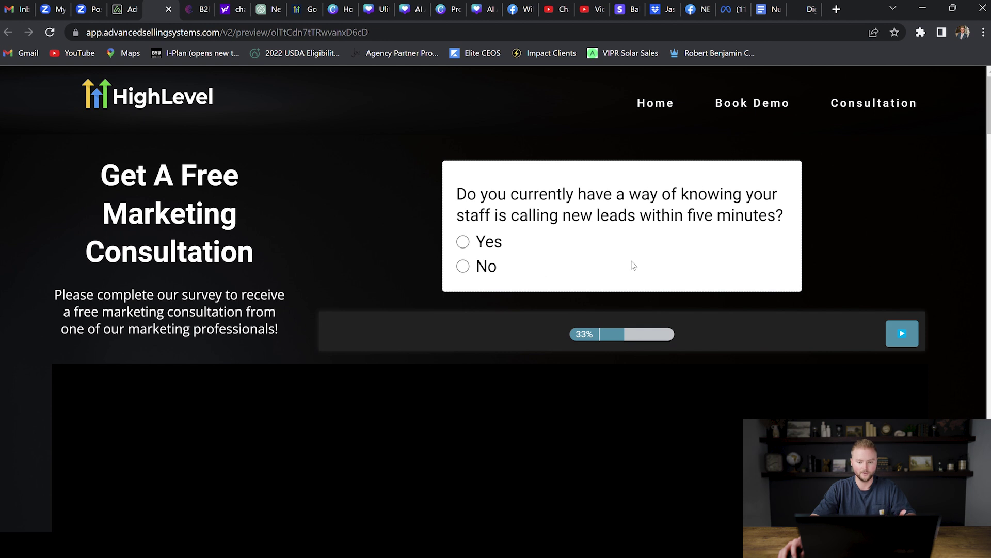
pyautogui.click(546, 271)
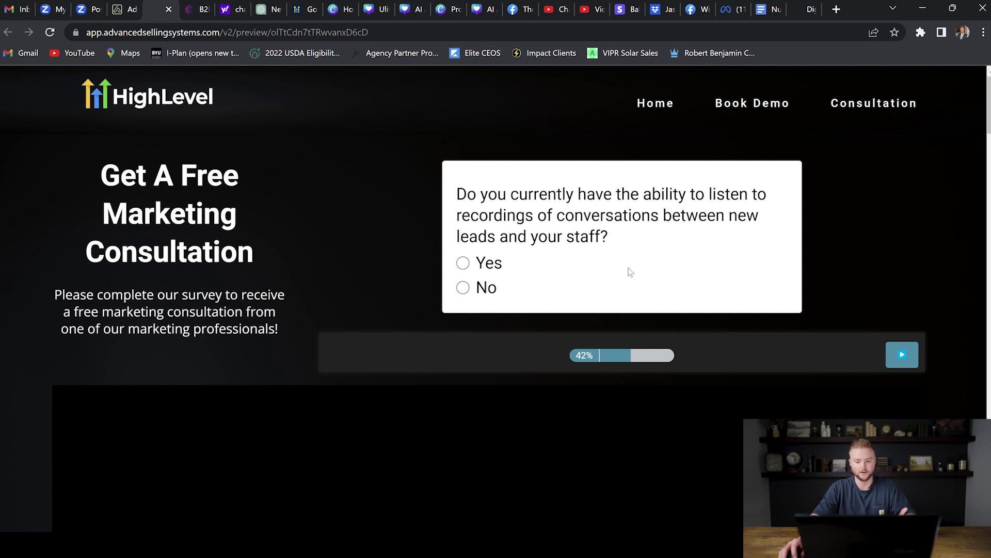
# Answer No to the call recordings, online booking, reminders, no-show rescheduling and Facebook auto-reply questions.
pyautogui.click(630, 285)
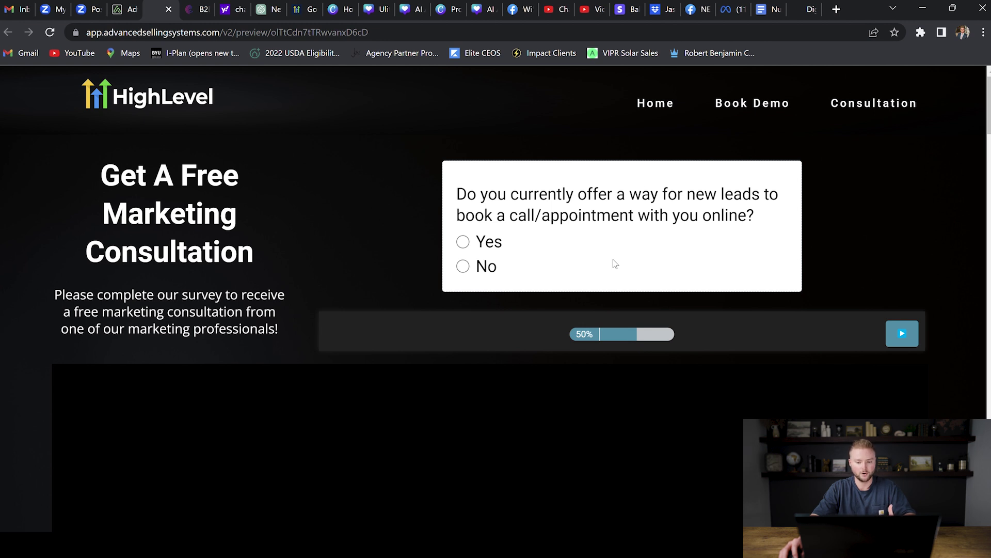
pyautogui.click(462, 267)
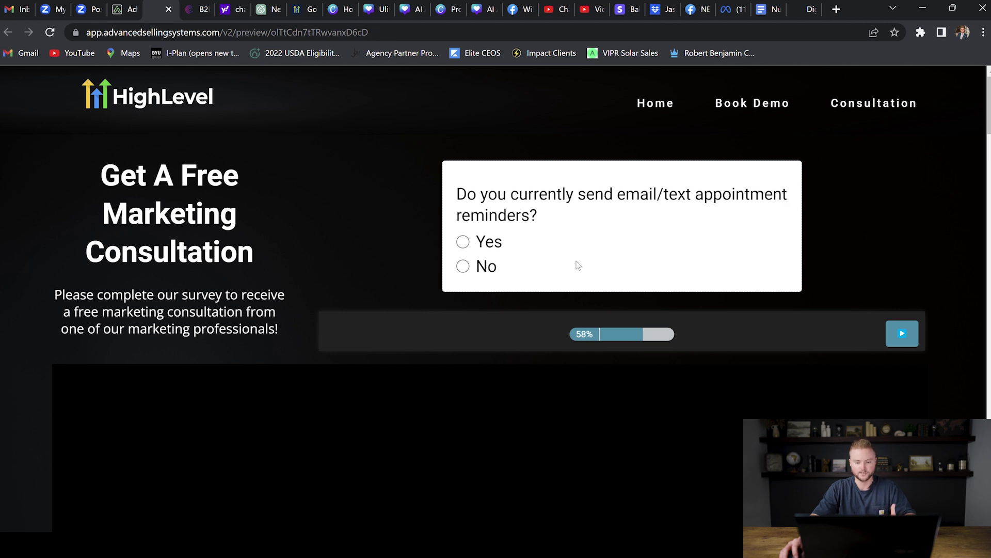
pyautogui.click(489, 268)
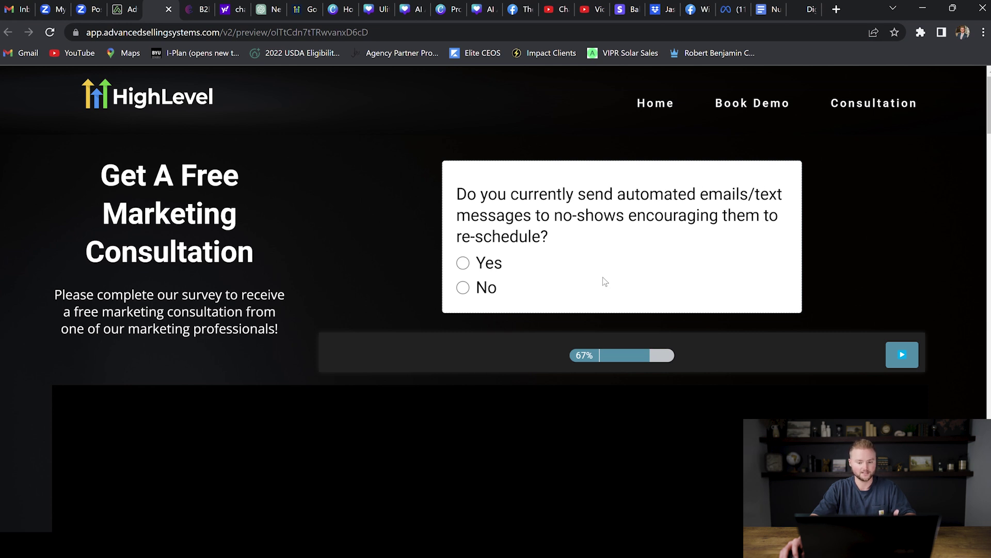
pyautogui.click(463, 287)
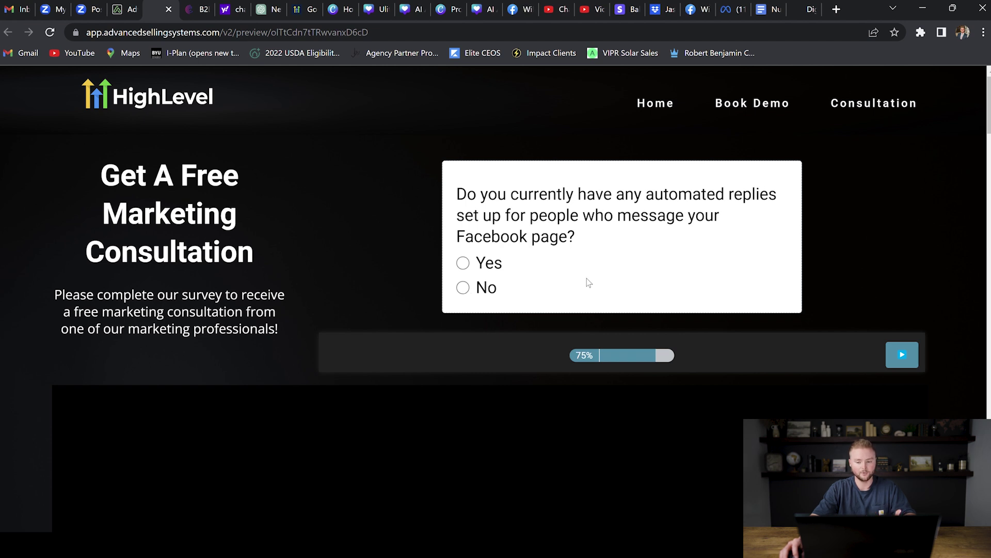
pyautogui.click(462, 287)
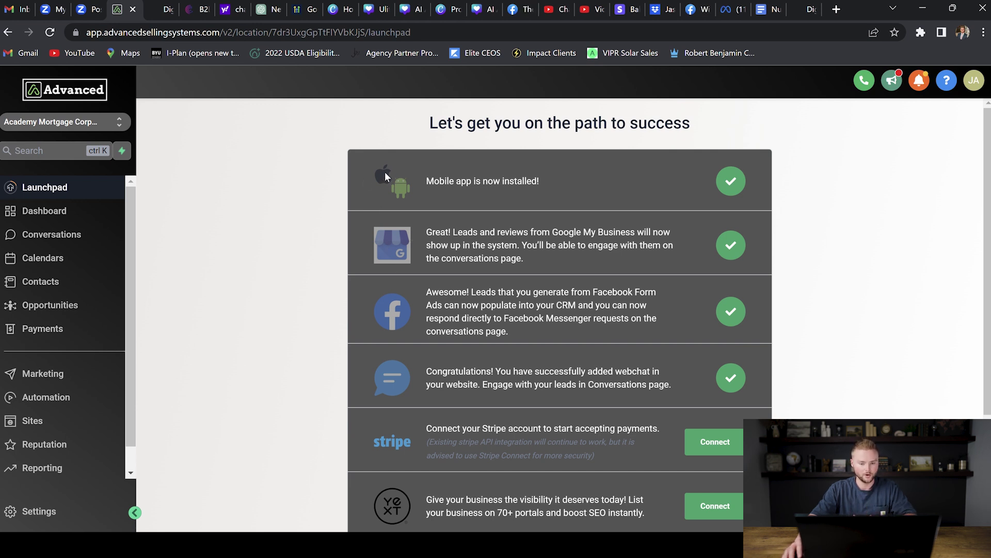
# Review the remaining Launchpad integrations, then open the Dashboard showing 181 opportunities and $543,000.00.
pyautogui.scroll(-1, 388, 172)
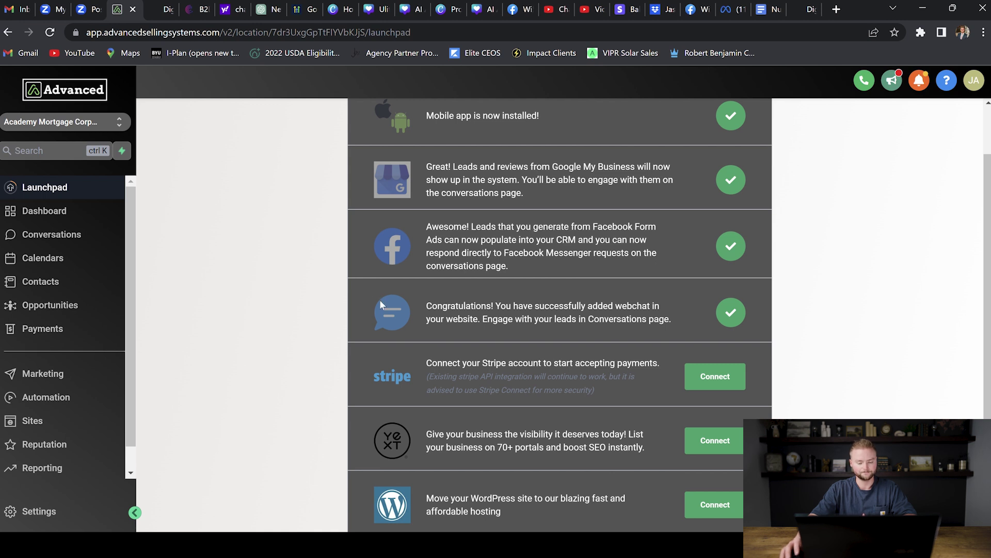
pyautogui.scroll(-1, 382, 302)
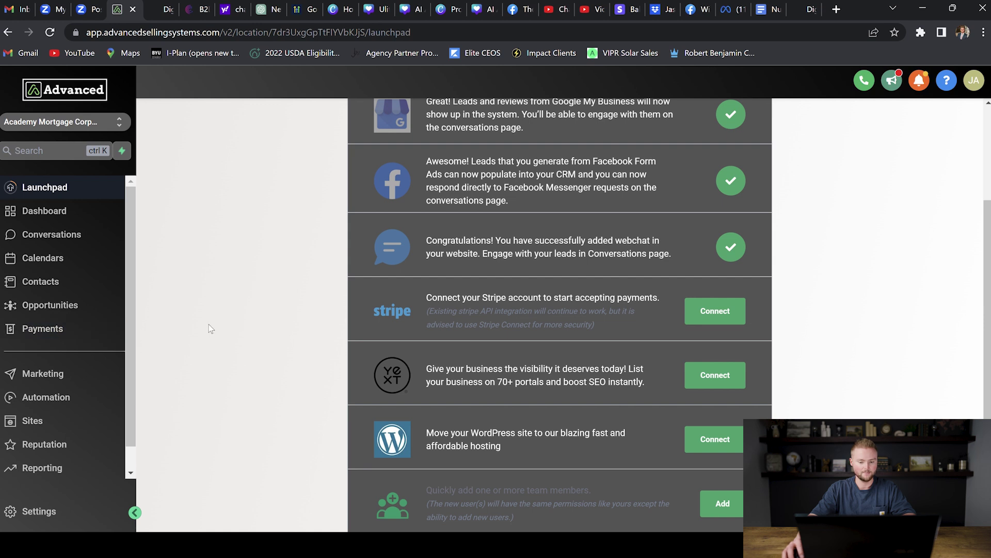
pyautogui.scroll(-1, 441, 396)
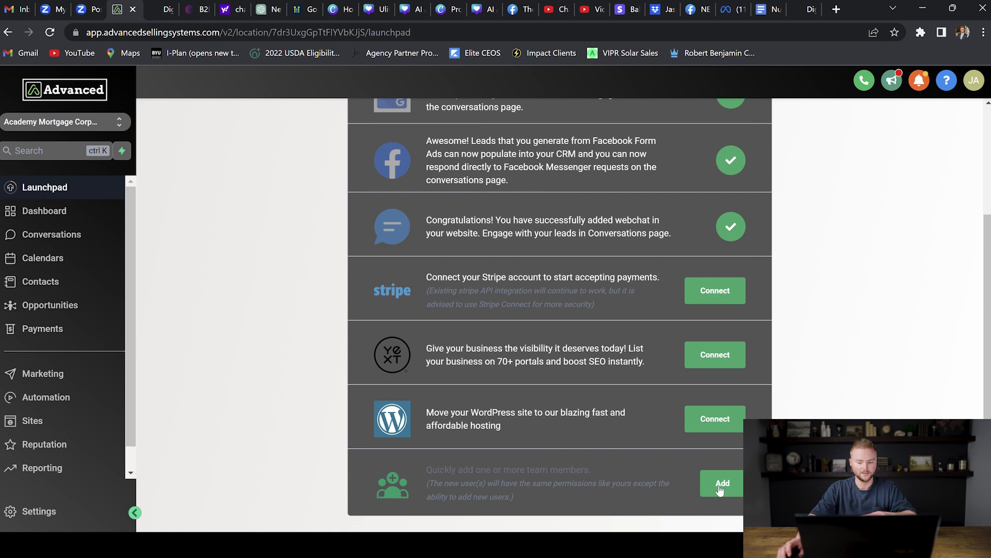
pyautogui.scroll(10, 464, 362)
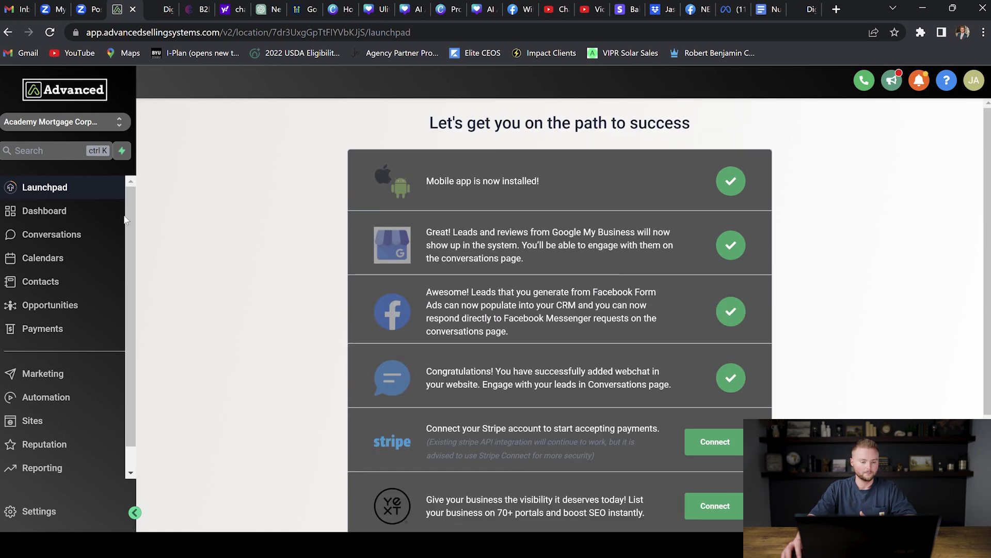
pyautogui.click(71, 218)
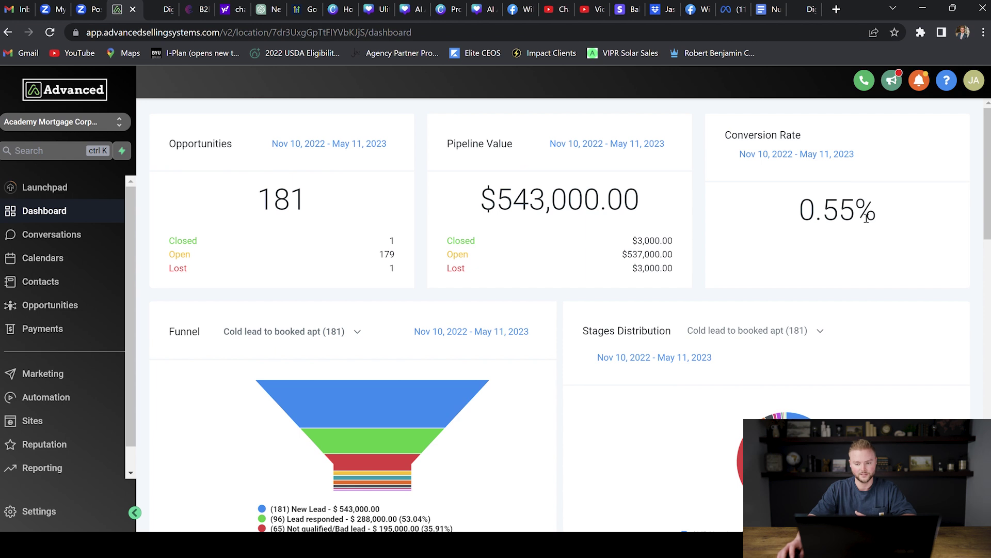
# Scroll the Dashboard down to the Lead Source Report showing 179 Facebook Form Leads.
pyautogui.scroll(-1, 752, 216)
pyautogui.scroll(-4, 752, 217)
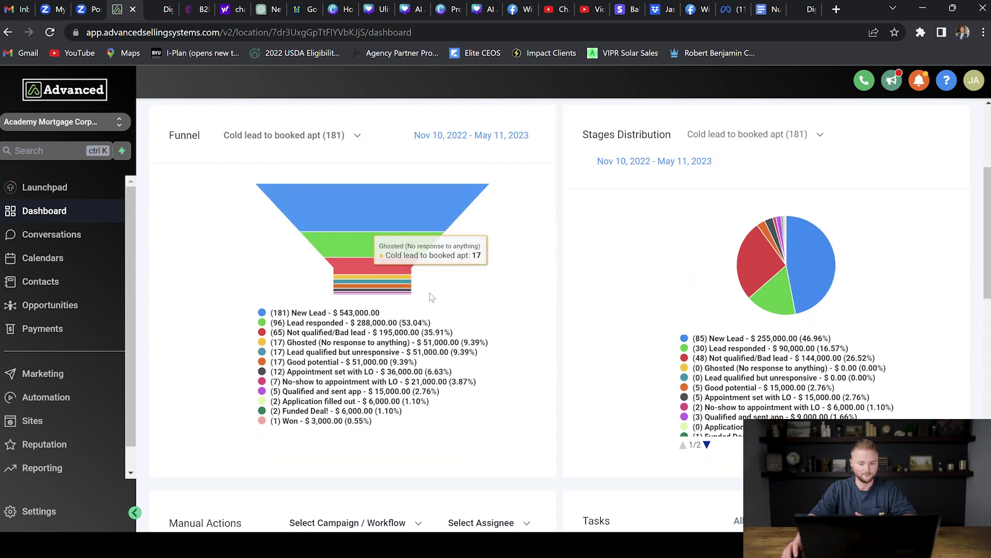
pyautogui.scroll(-6, 607, 247)
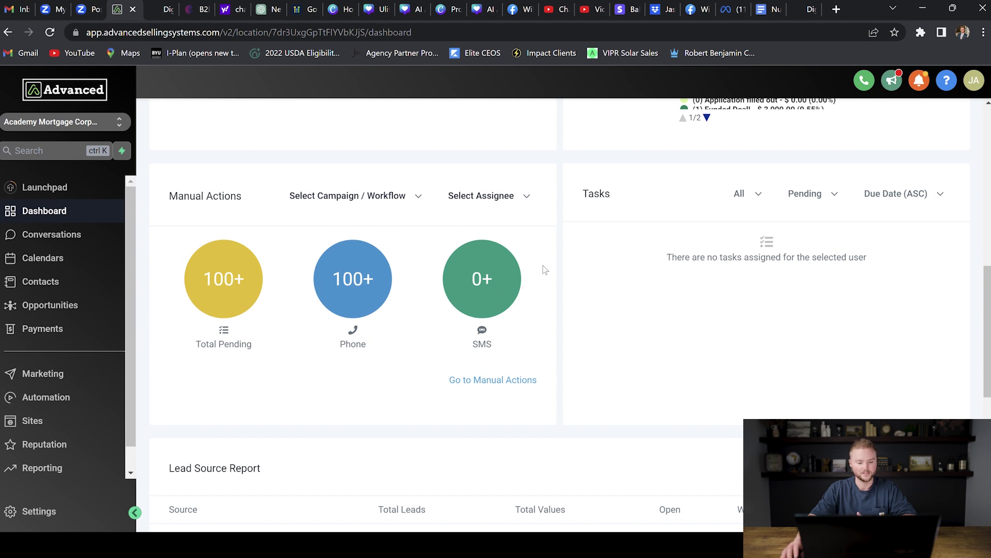
pyautogui.scroll(-5, 543, 266)
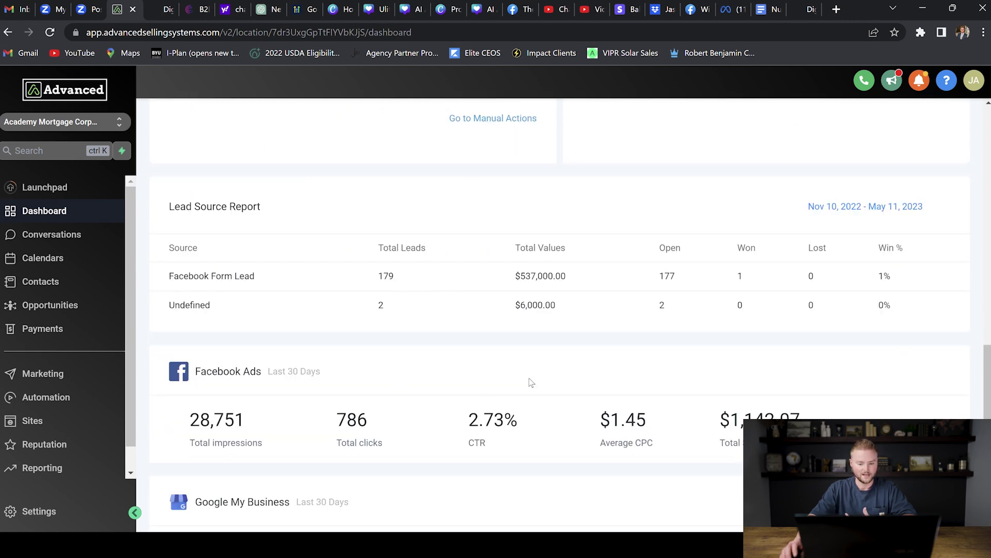
# Browse all 2906 conversations, then open the Academy Mortgage Calls calendar for May 7–13.
pyautogui.click(65, 238)
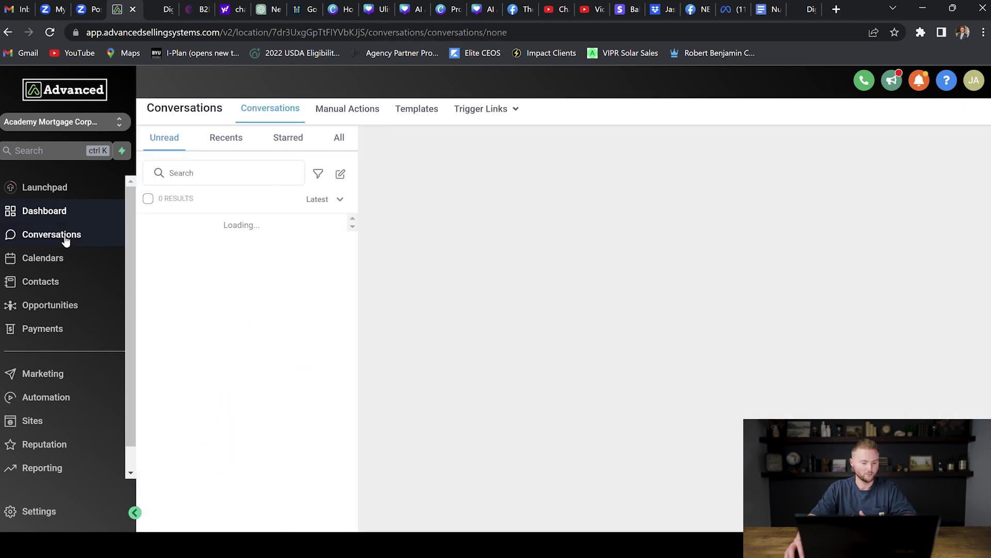
pyautogui.click(339, 138)
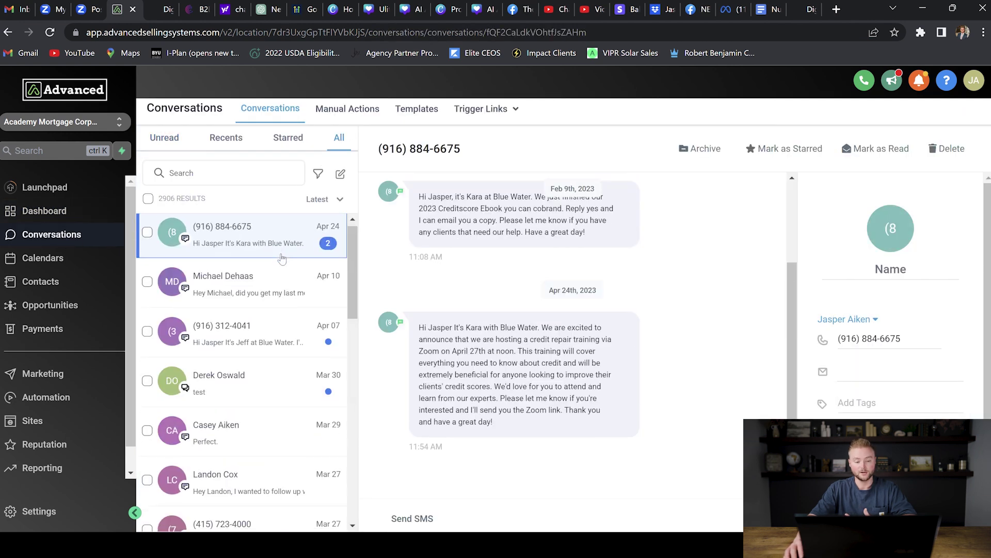
pyautogui.scroll(-10, 281, 258)
pyautogui.scroll(5, 283, 279)
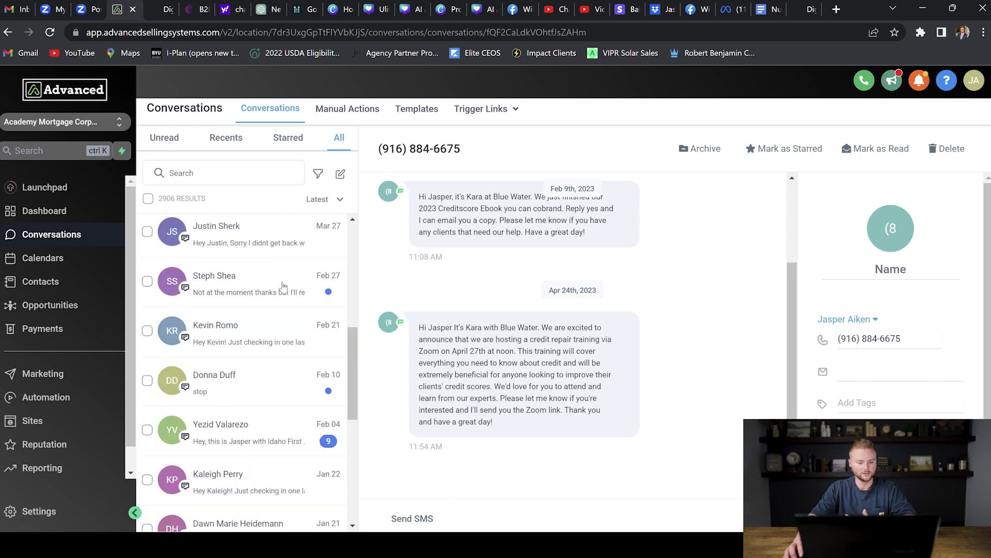
pyautogui.scroll(8, 283, 286)
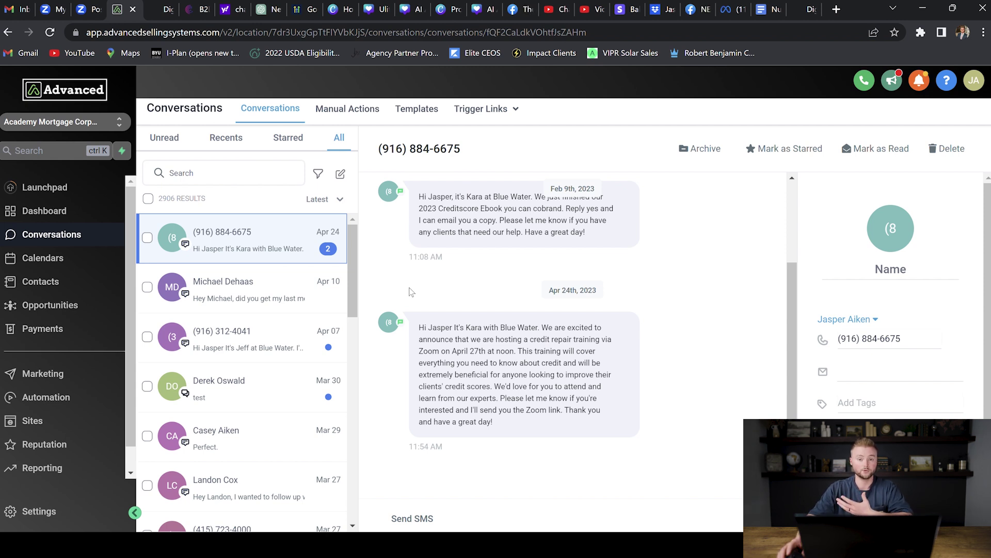
pyautogui.click(93, 257)
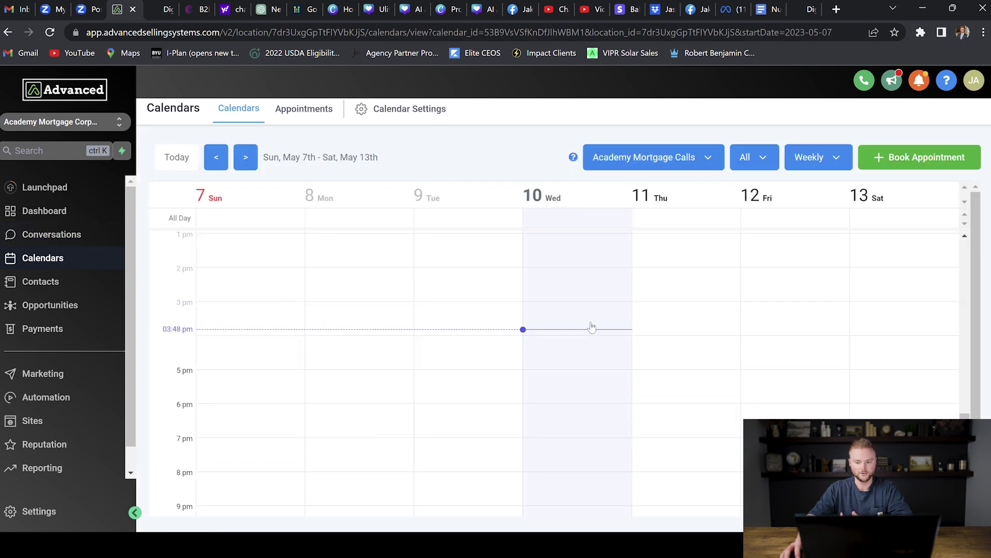
# Preview the Book Appointment dialog without saving, then open the 2928-record Contacts list.
pyautogui.click(912, 161)
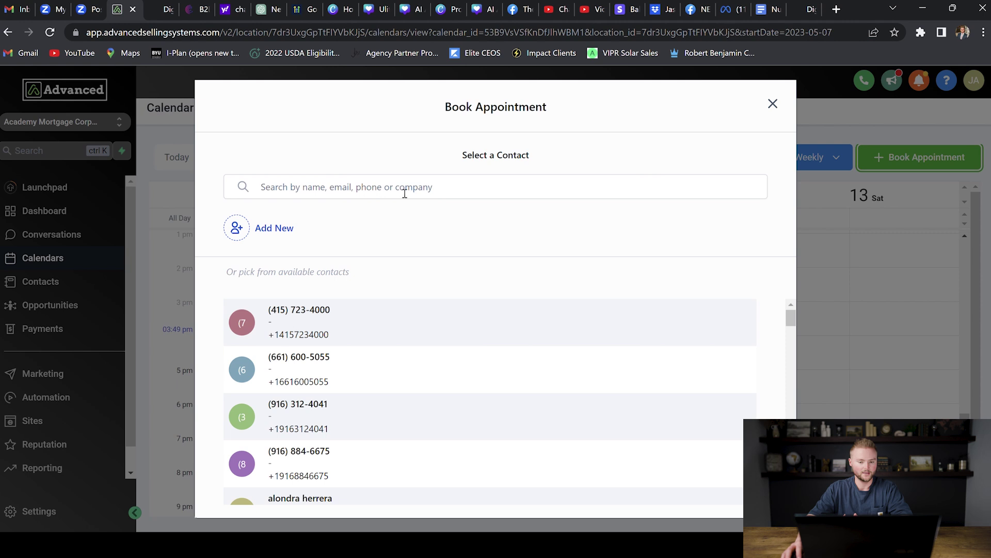
pyautogui.click(341, 191)
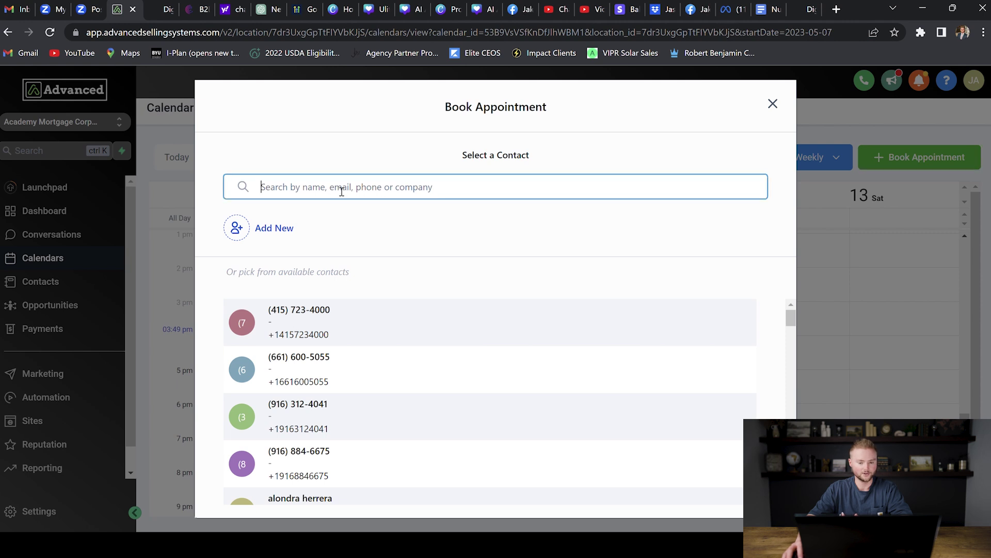
pyautogui.click(773, 104)
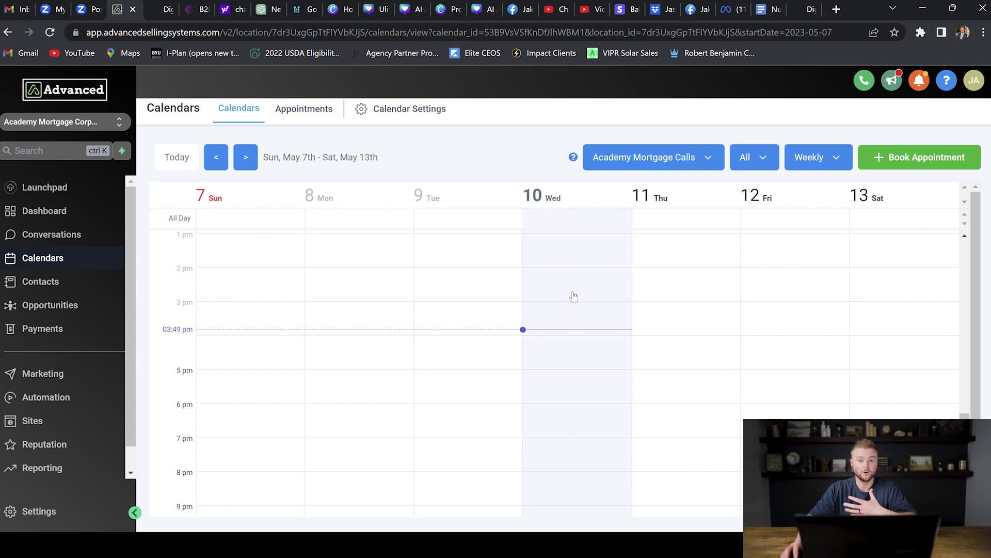
pyautogui.click(84, 287)
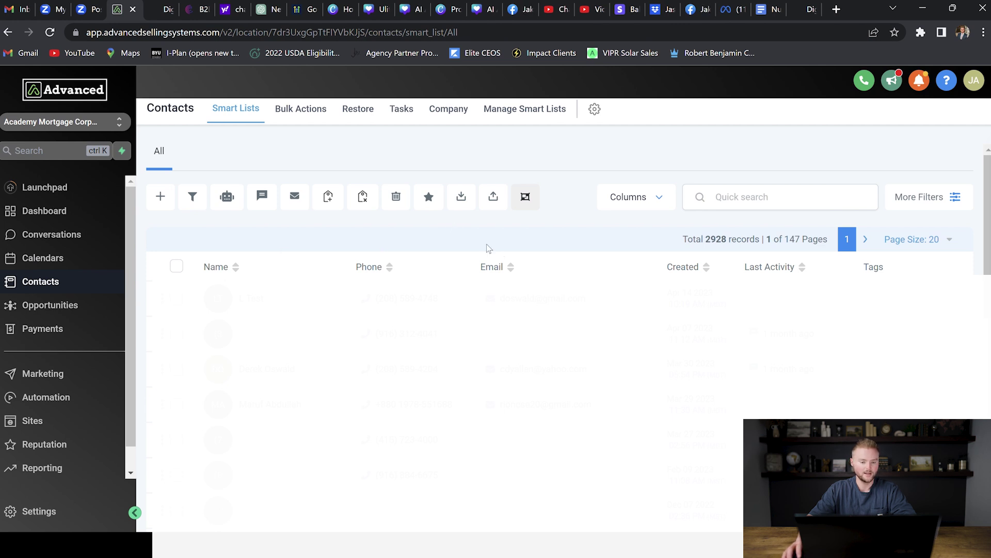
# Select all 2928 contacts across every page, then open the Opportunities board.
pyautogui.click(176, 266)
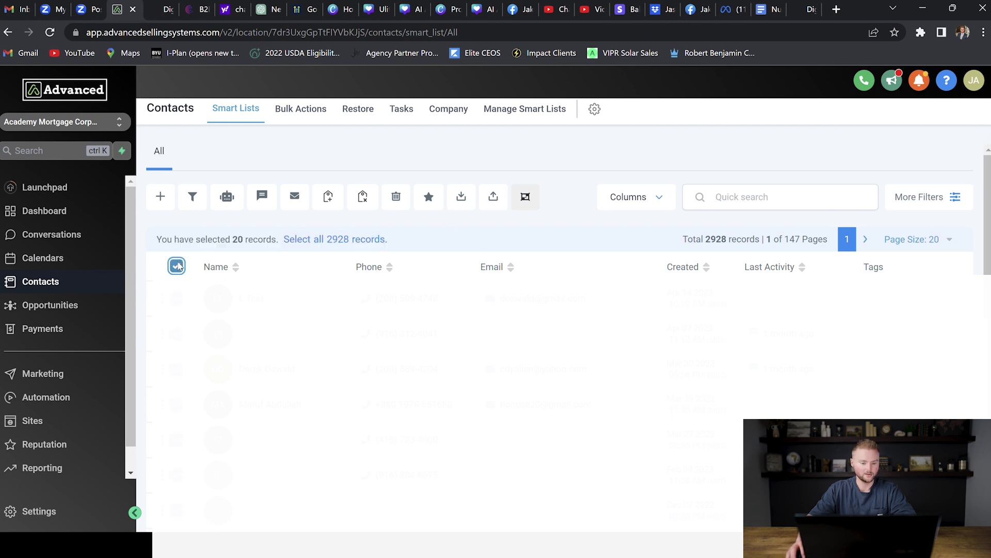
pyautogui.click(341, 241)
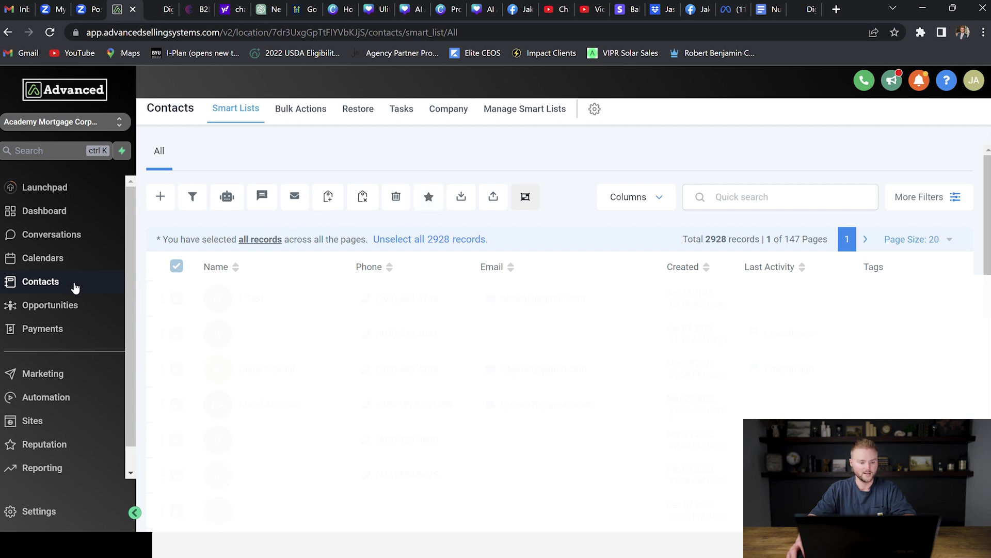
pyautogui.click(71, 304)
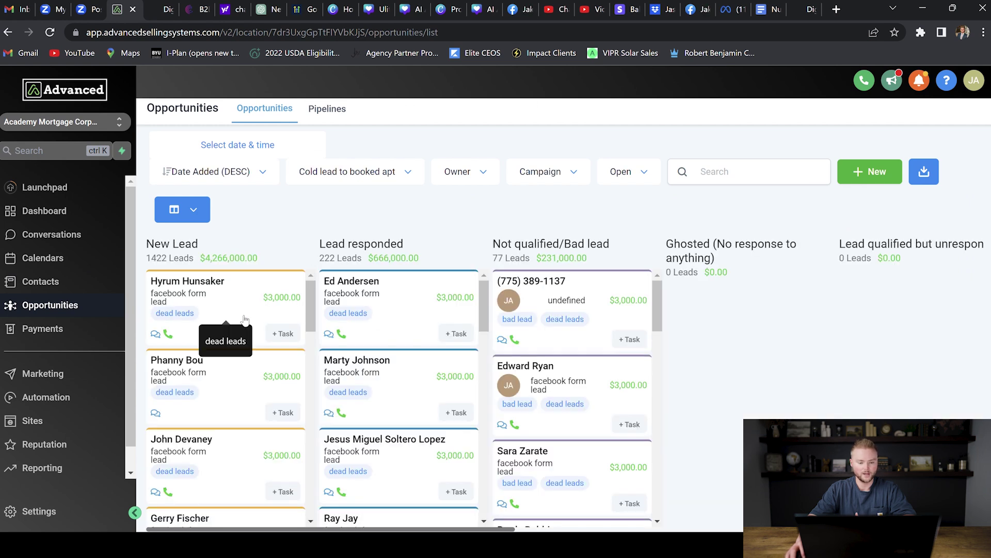
pyautogui.moveTo(245, 319); pyautogui.dragTo(255, 286)
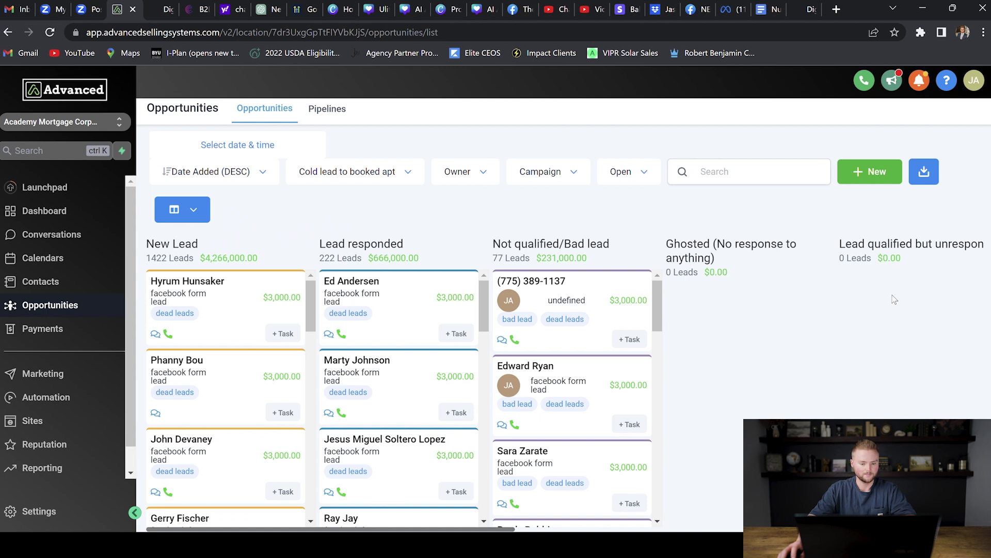
pyautogui.click(83, 328)
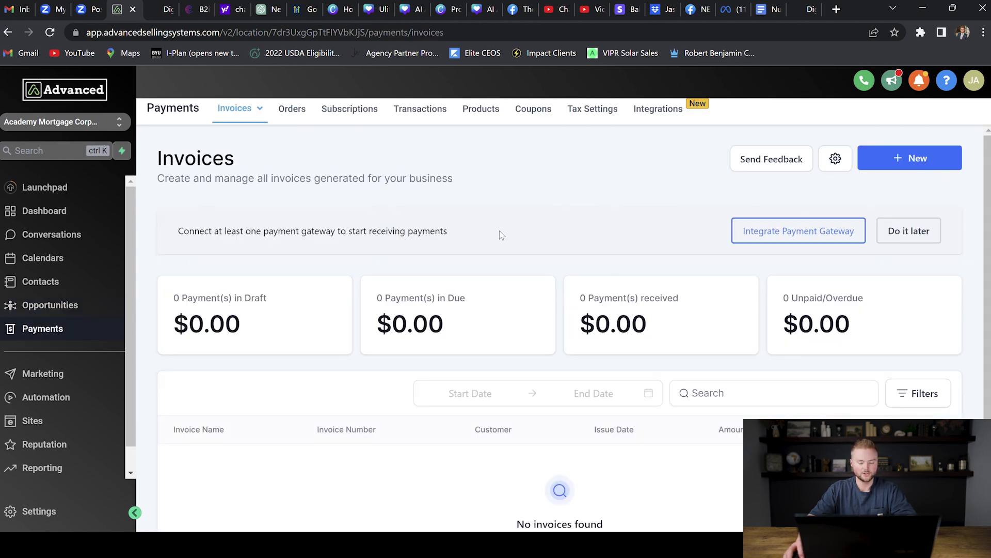
# Open the payment gateway integrations and browse the NMI, Authorize.net, Stripe and PayPal options.
pyautogui.click(802, 228)
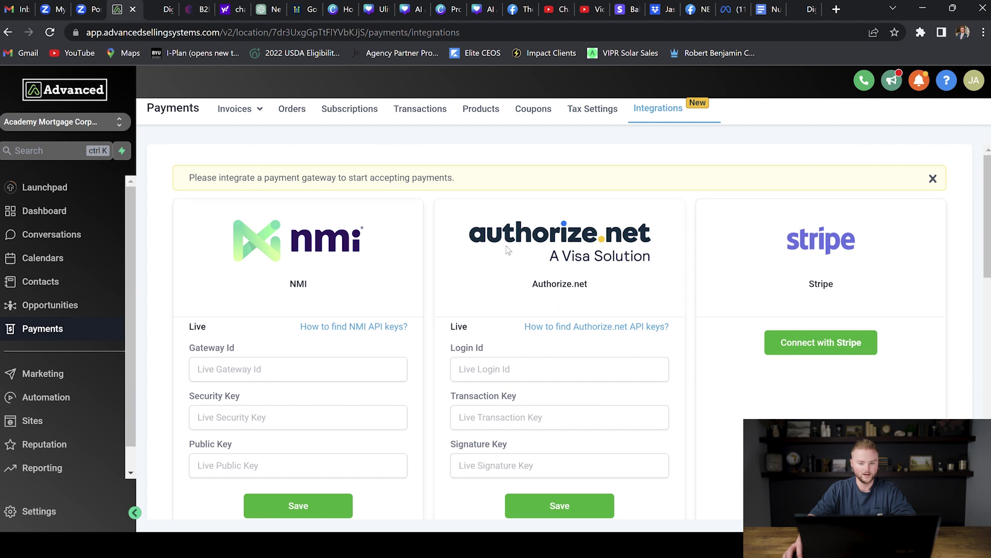
pyautogui.scroll(-10, 727, 250)
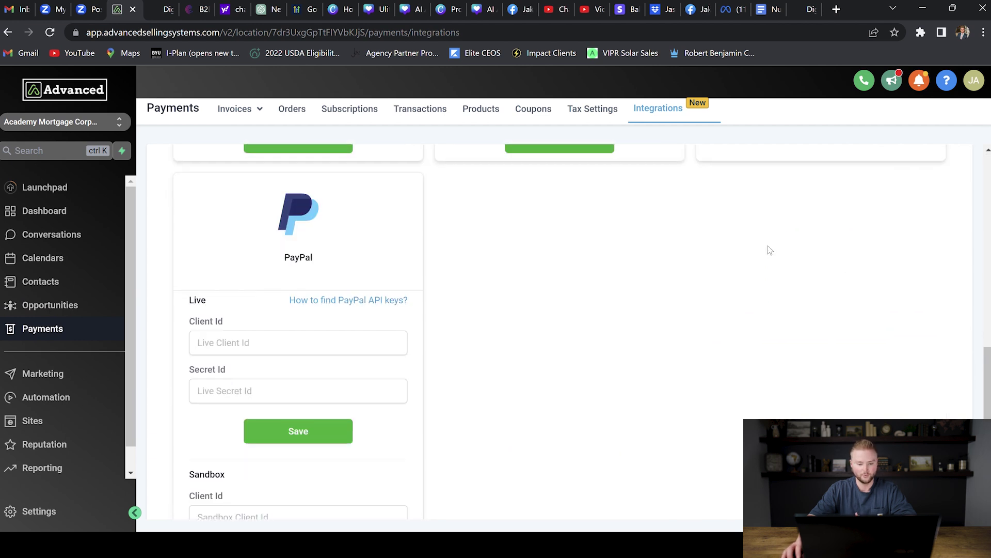
pyautogui.scroll(10, 534, 325)
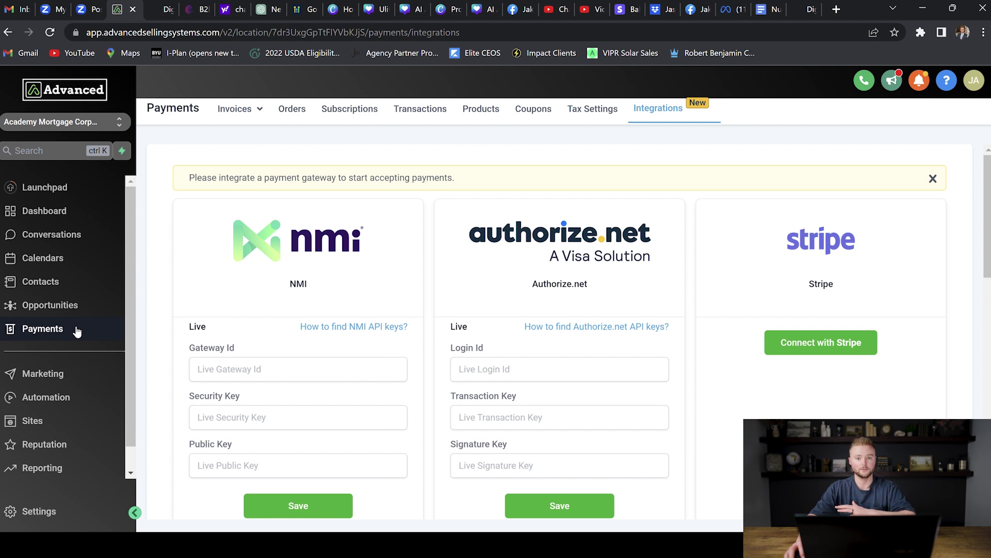
# Start a new Social Planner post targeting all connected social accounts, i.e. the Facebook account.
pyautogui.click(66, 376)
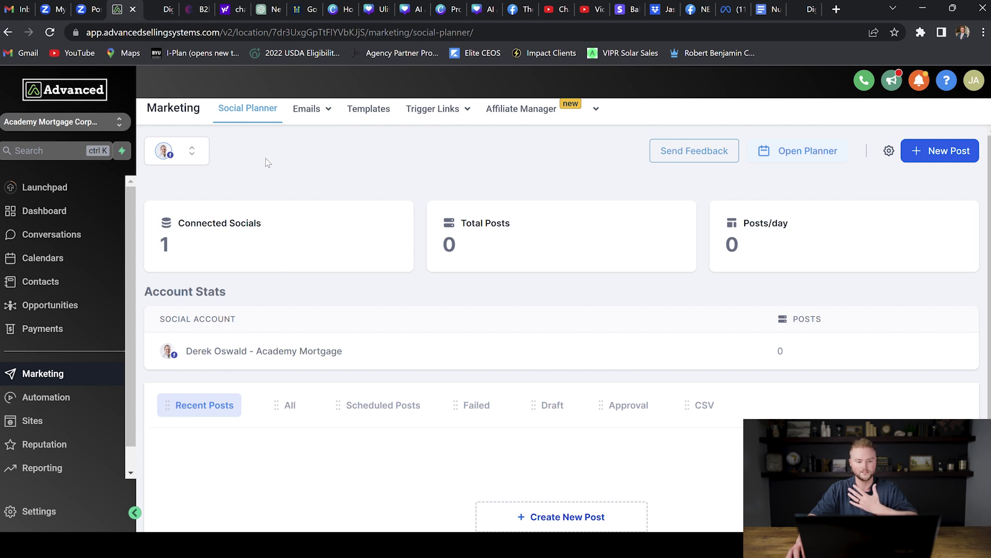
pyautogui.scroll(-1, 413, 198)
pyautogui.scroll(-3, 413, 193)
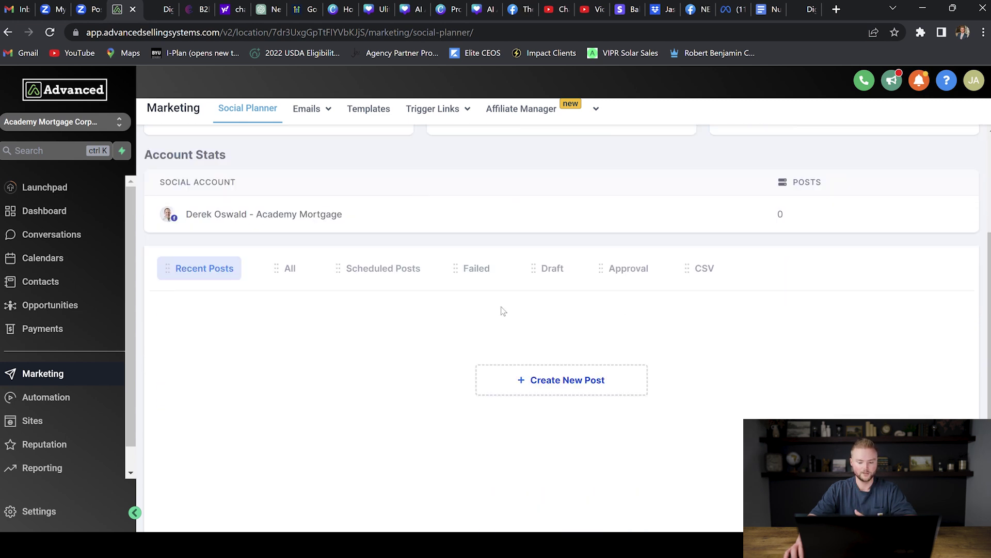
pyautogui.click(568, 381)
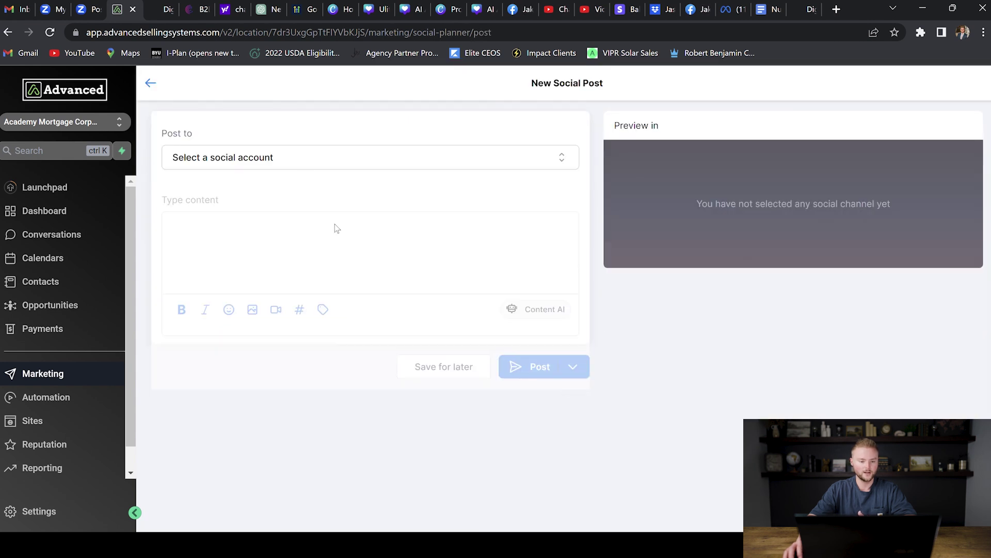
pyautogui.click(308, 164)
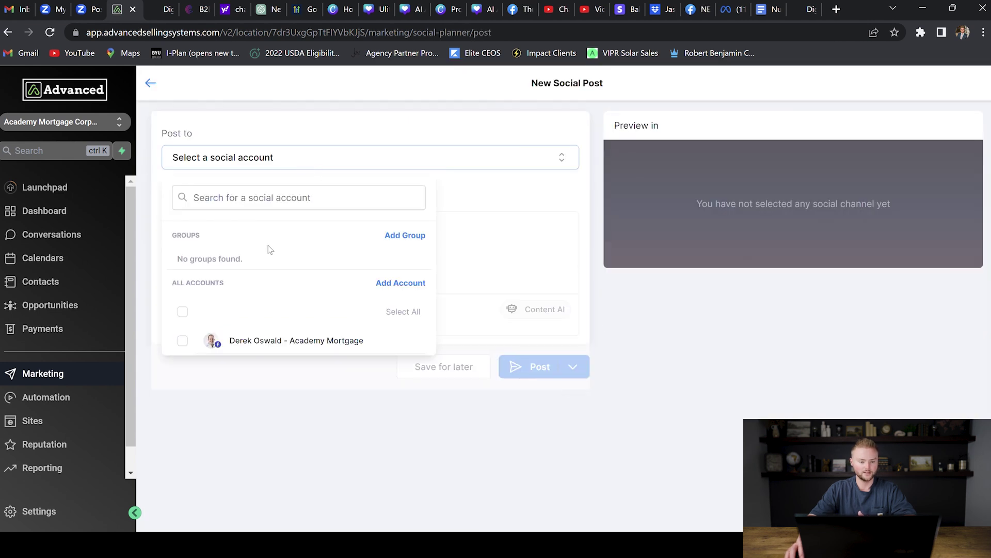
pyautogui.click(184, 312)
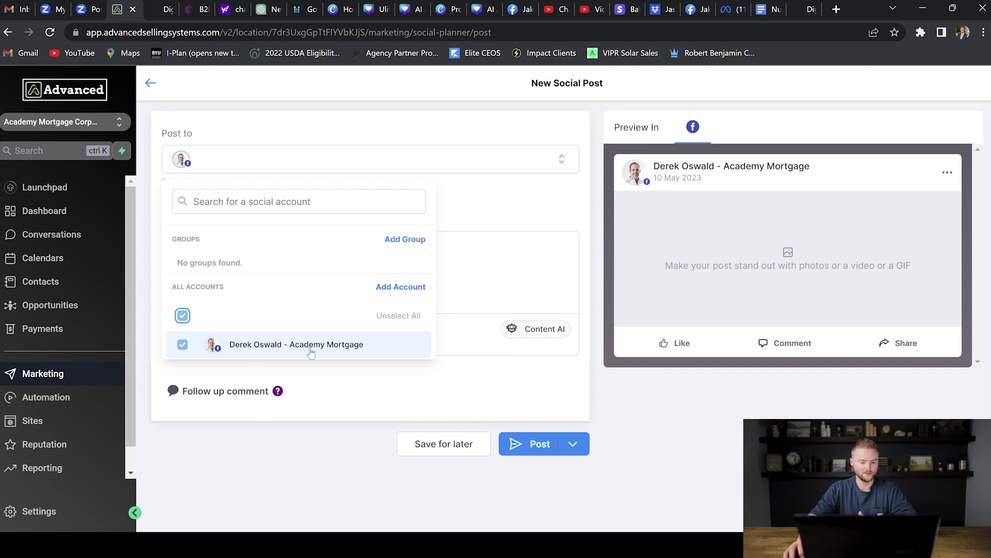
pyautogui.click(511, 214)
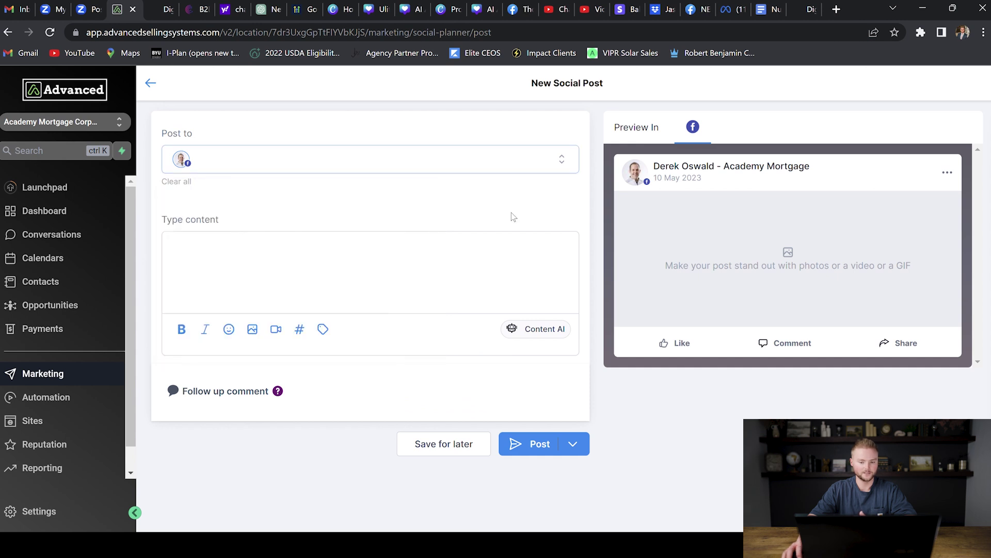
pyautogui.click(211, 251)
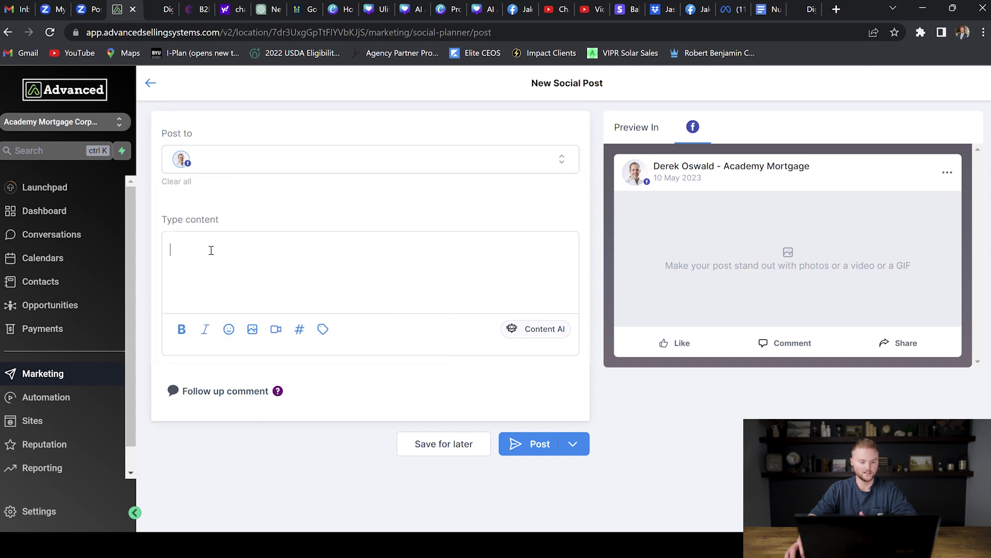
pyautogui.write('Hey')
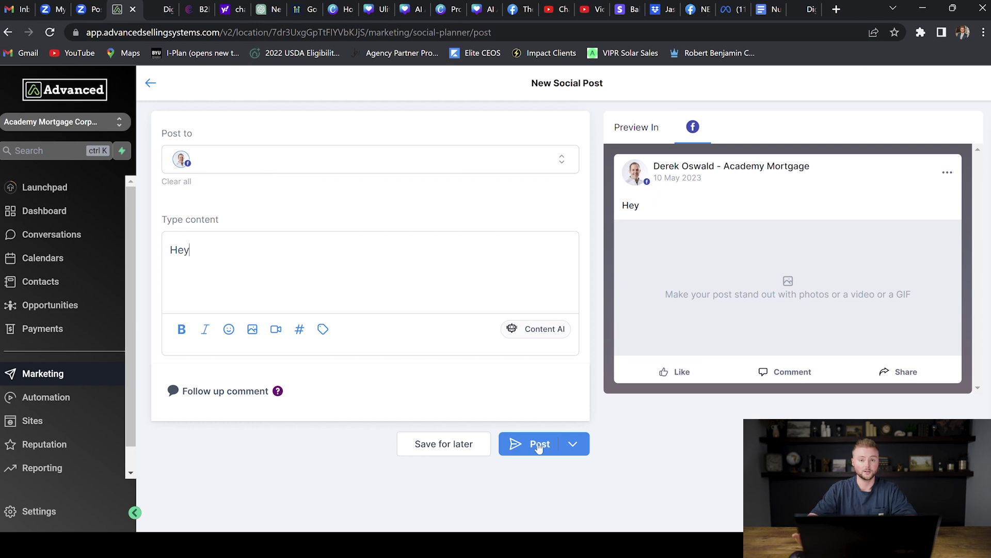
pyautogui.click(573, 444)
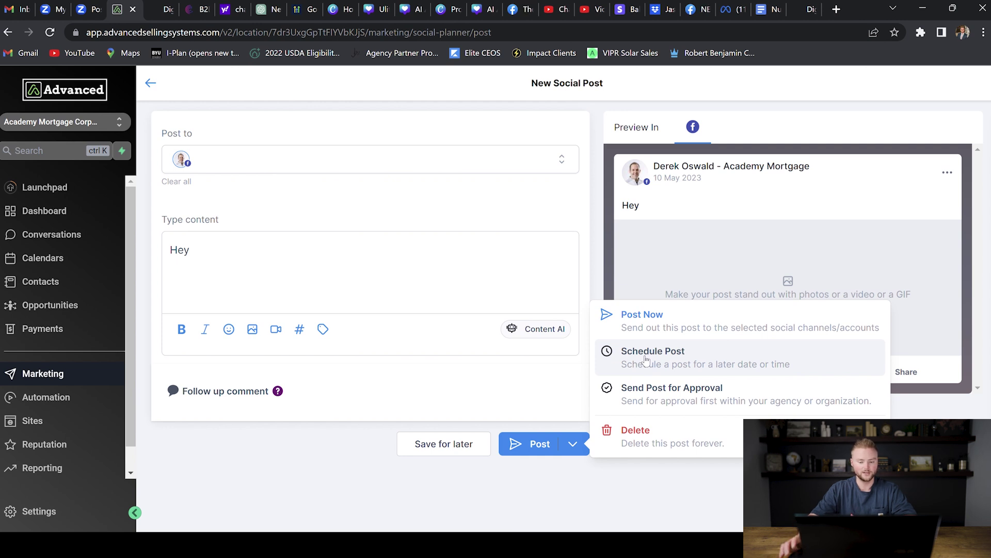
pyautogui.click(413, 274)
pyautogui.hotkey('ctrl', 'a')
pyautogui.press('BackSpace')
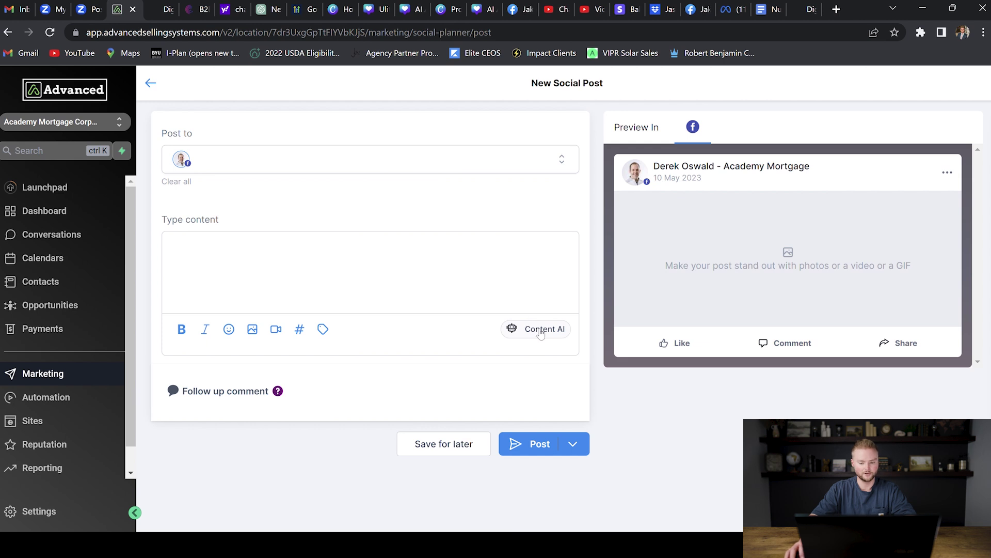
pyautogui.click(540, 334)
pyautogui.click(418, 207)
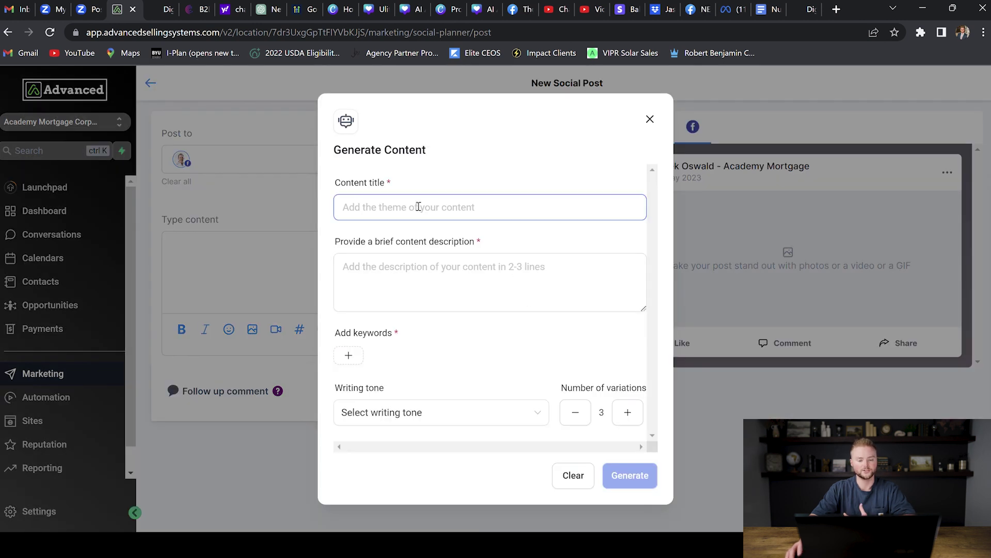
pyautogui.click(372, 266)
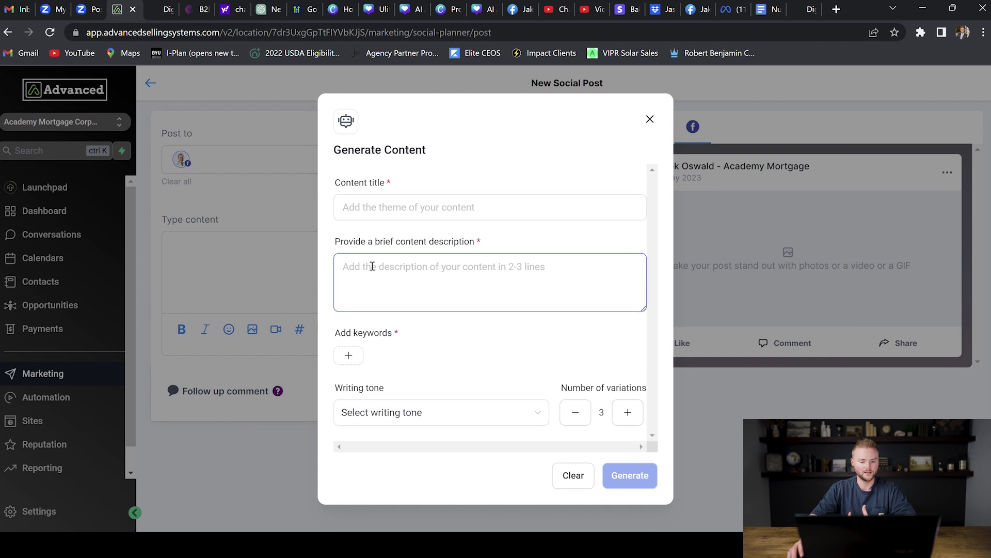
pyautogui.click(540, 331)
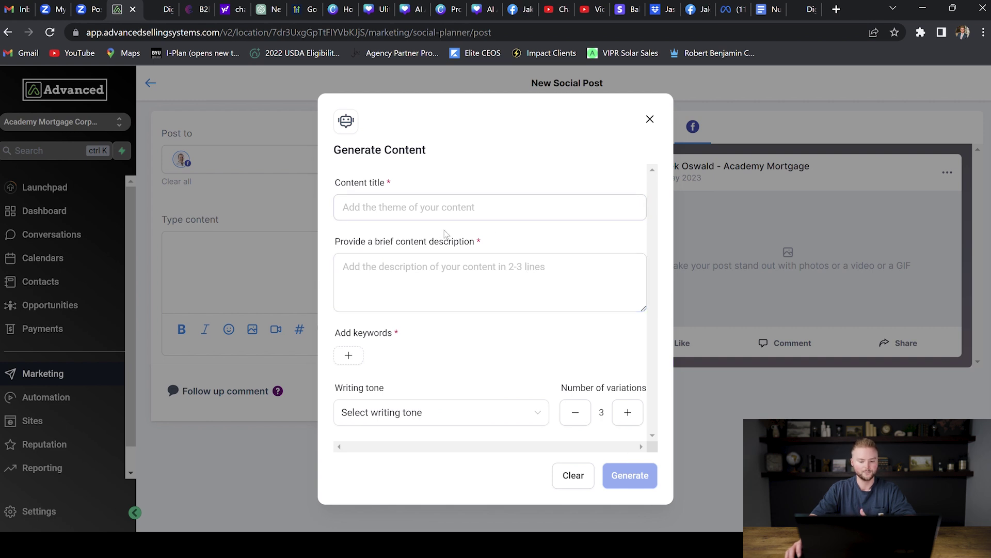
pyautogui.click(394, 272)
pyautogui.click(558, 244)
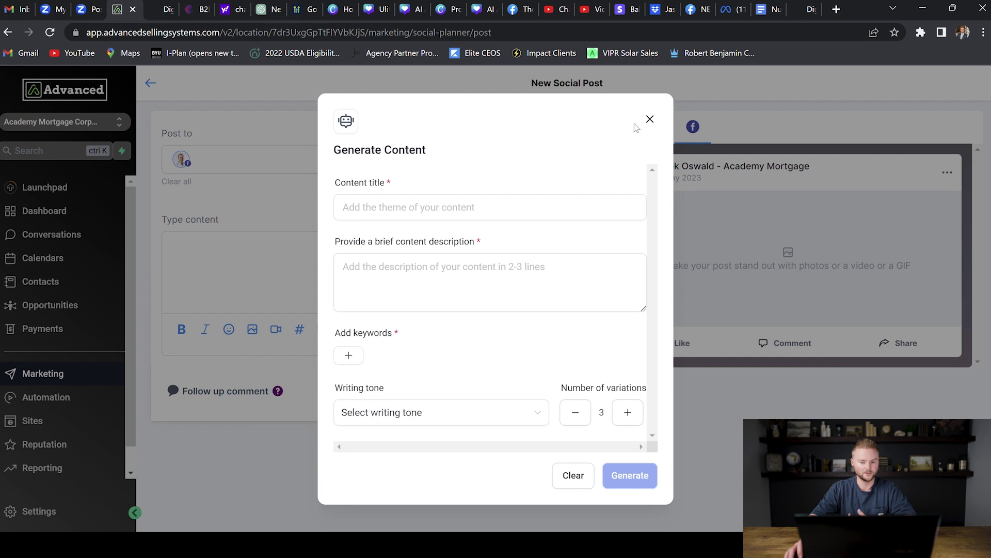
pyautogui.click(650, 120)
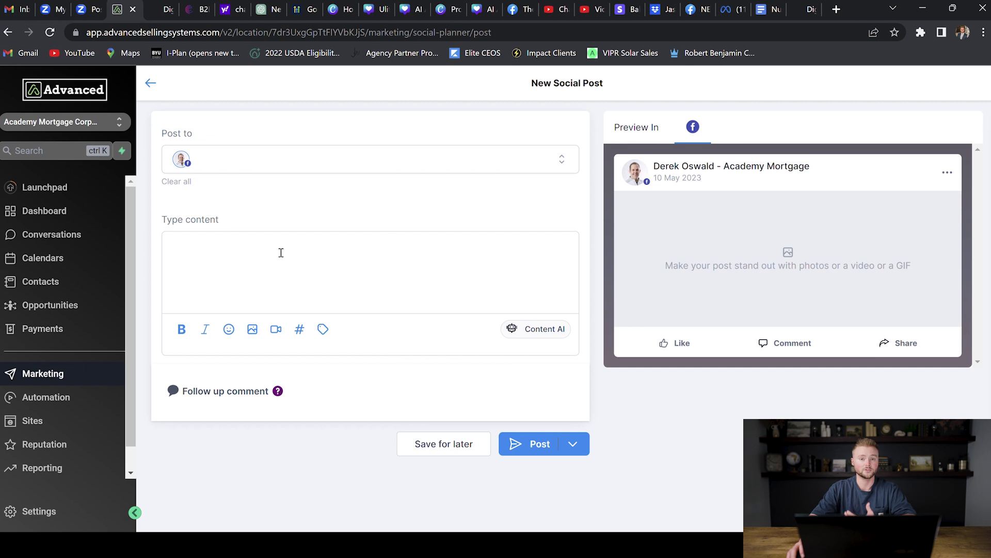
# Go to Marketing's Email Templates list and look through the existing templates.
pyautogui.click(81, 373)
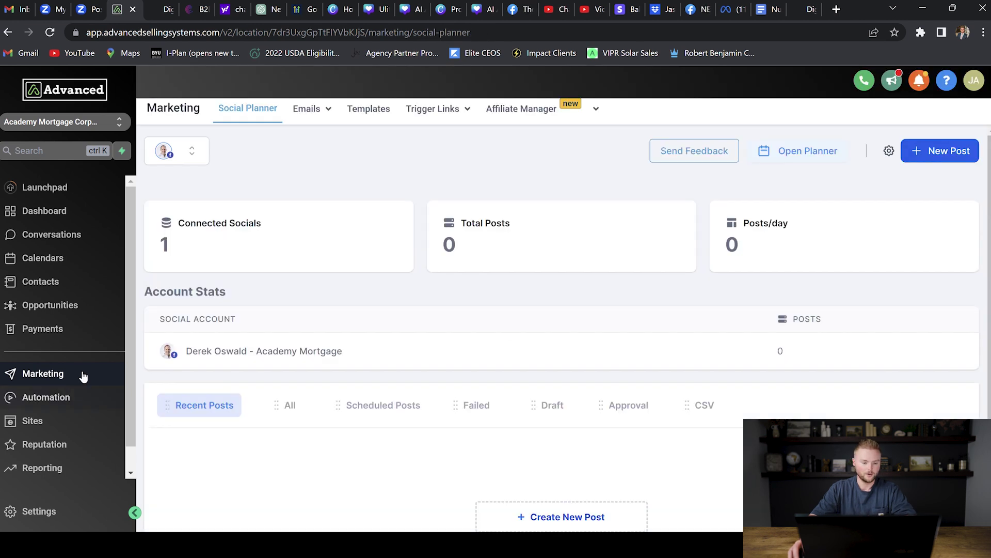
pyautogui.moveTo(323, 112)
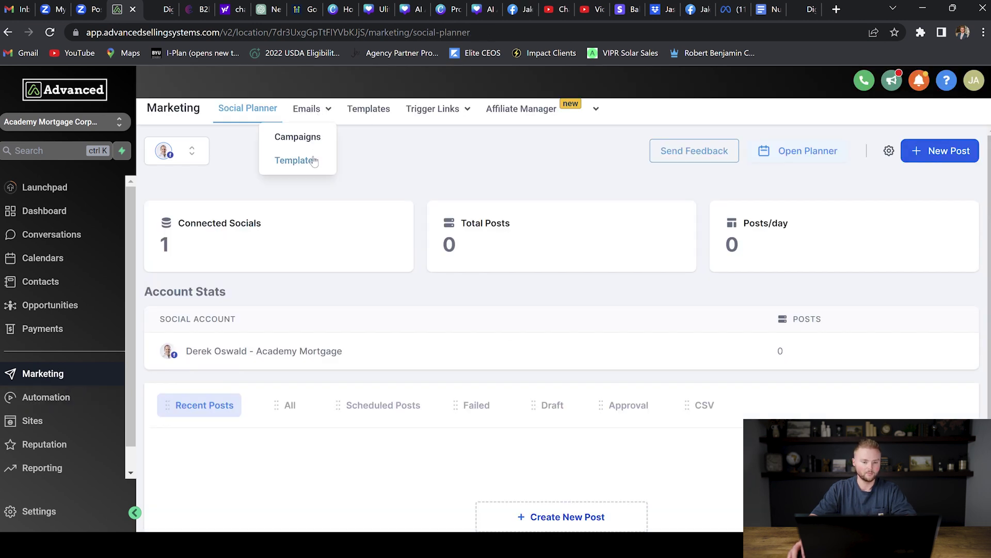
pyautogui.click(297, 160)
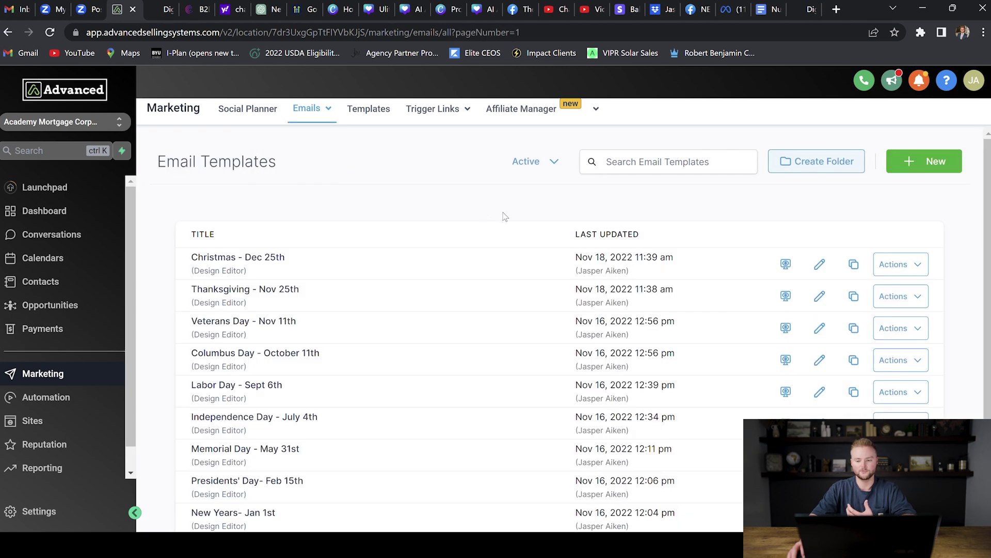
pyautogui.scroll(-2, 274, 211)
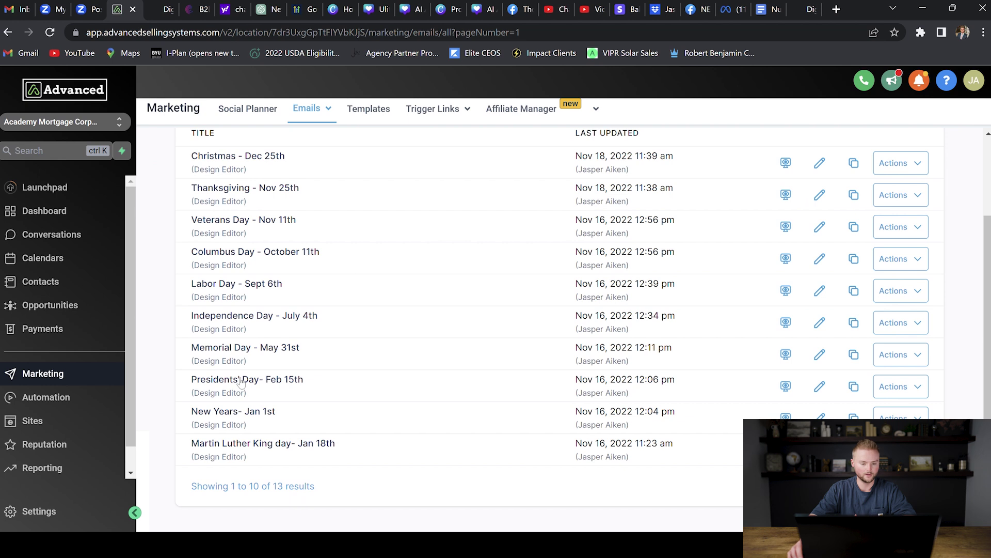
pyautogui.scroll(2, 359, 273)
# Create a new blank email template in the Design Editor, then go back.
pyautogui.click(928, 158)
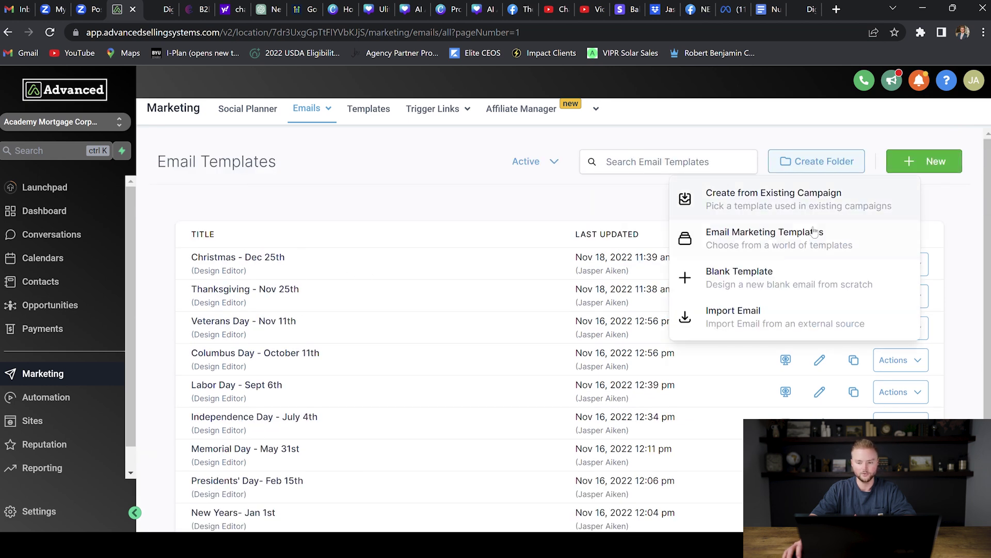
pyautogui.click(753, 274)
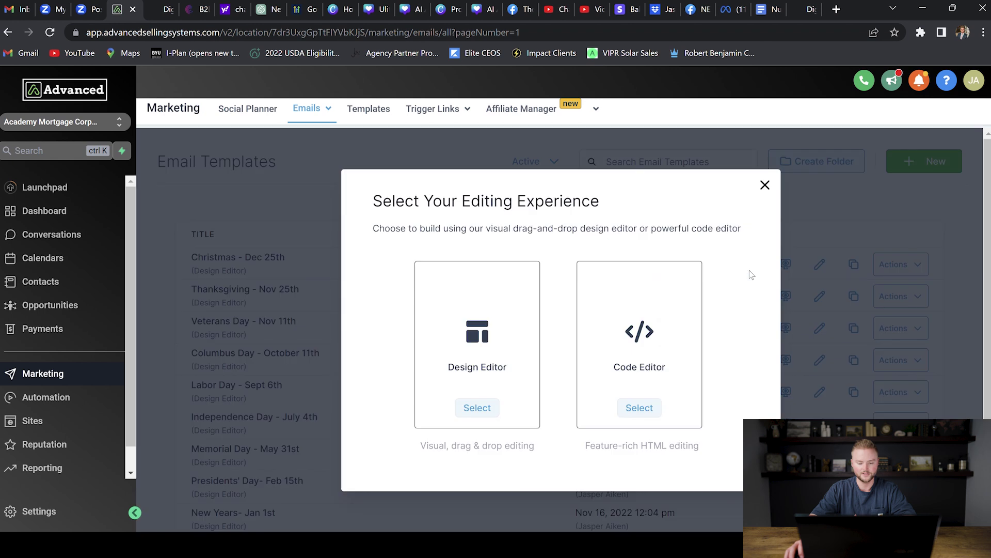
pyautogui.click(487, 412)
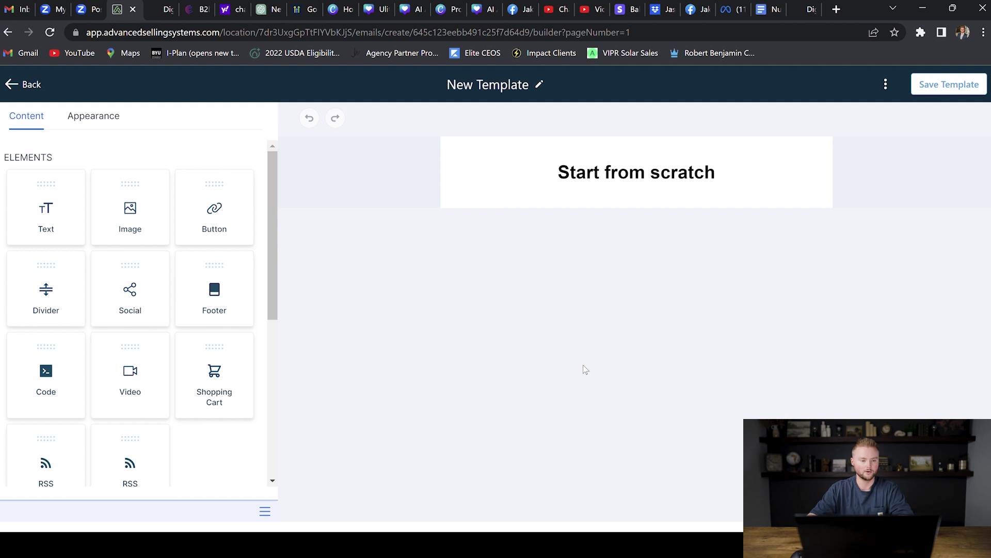
pyautogui.click(23, 84)
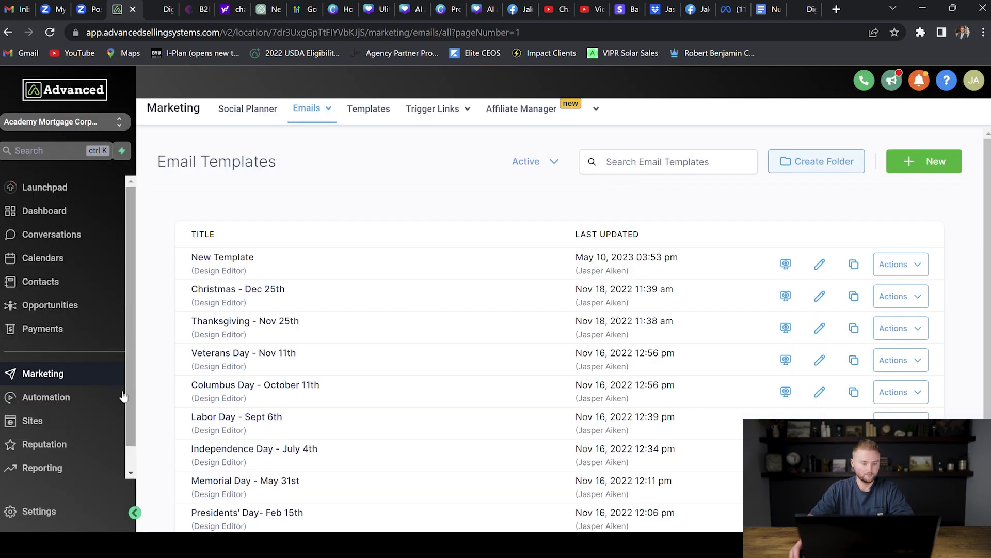
# Scroll through the automation workflows list, then return to the Academy Mortgage Calls weekly calendar.
pyautogui.click(59, 399)
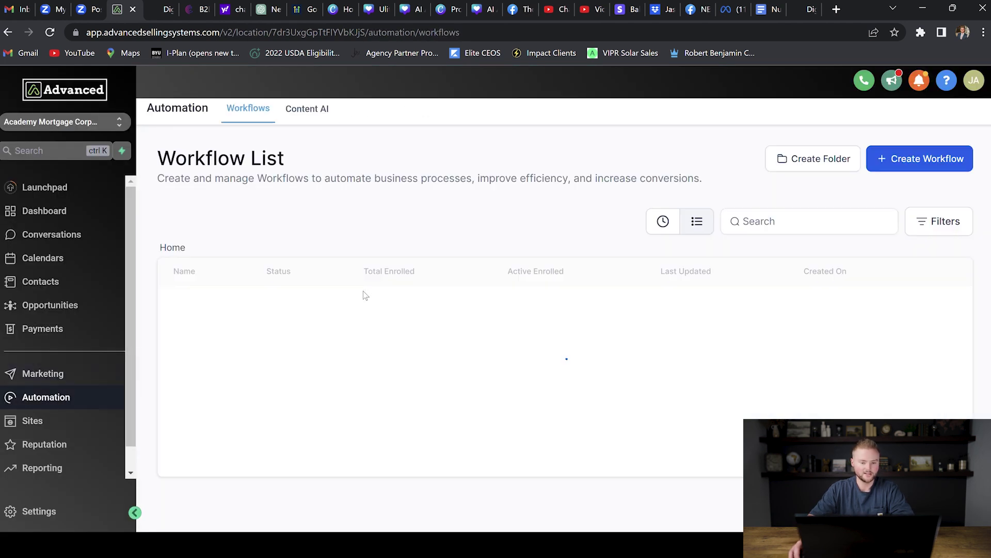
pyautogui.scroll(-5, 298, 255)
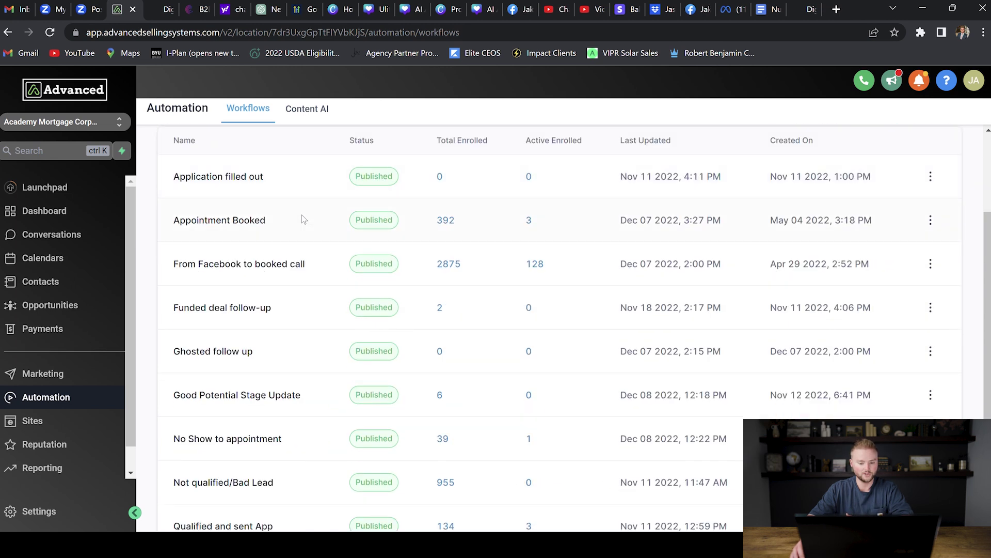
pyautogui.scroll(4, 303, 269)
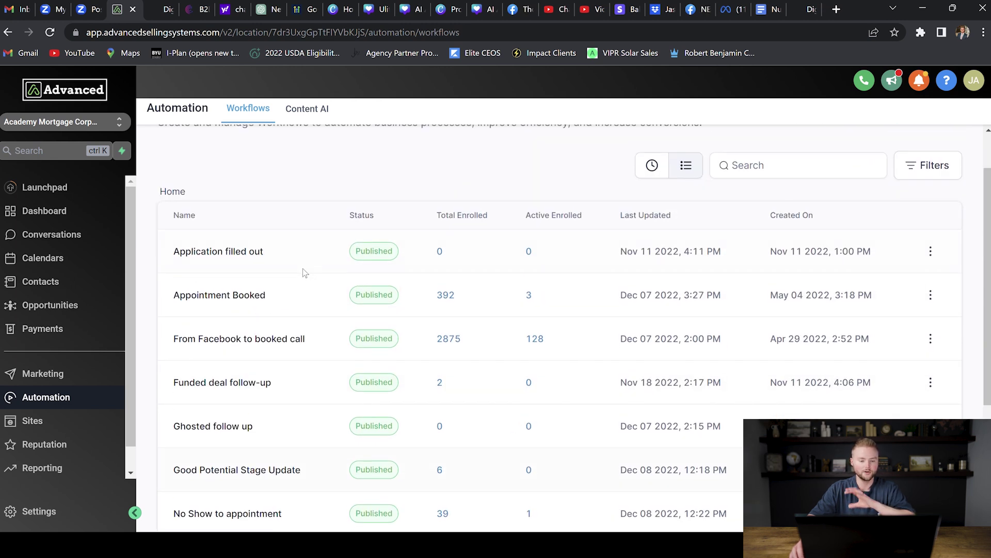
pyautogui.scroll(-4, 304, 275)
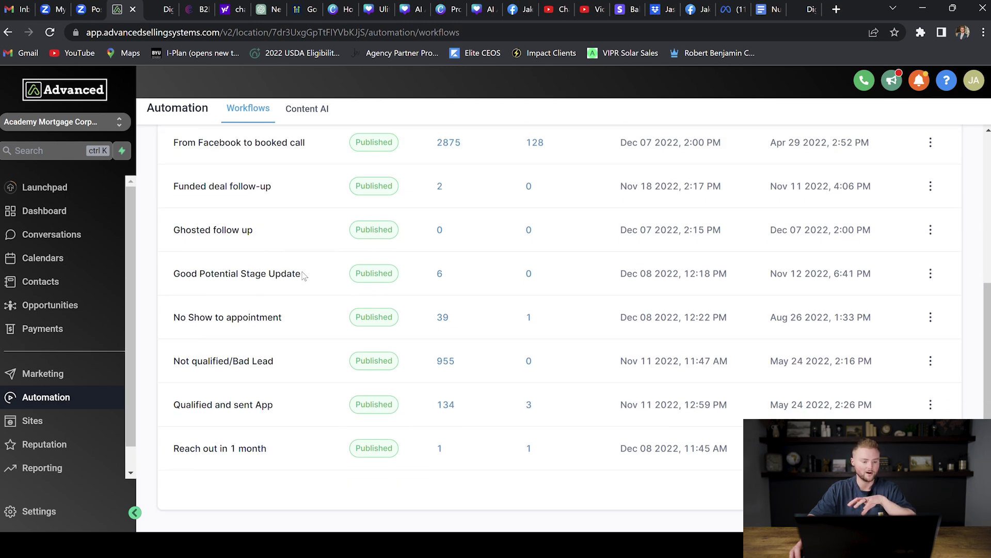
pyautogui.click(96, 257)
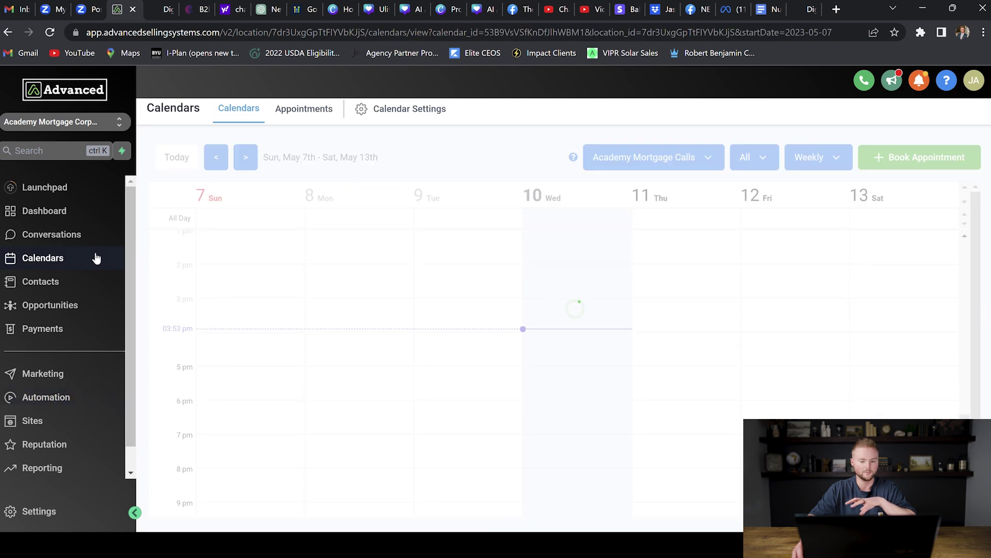
# Visit Conversations, Contacts and Automation, ending on the Sites Funnels list with Survey Mortgage Funnel and Booking Page.
pyautogui.click(90, 236)
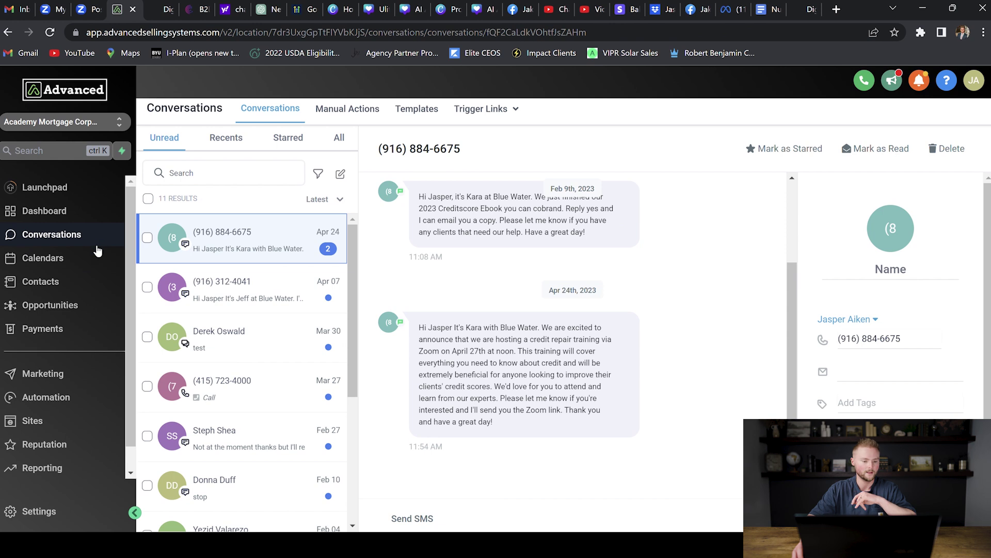
pyautogui.click(80, 281)
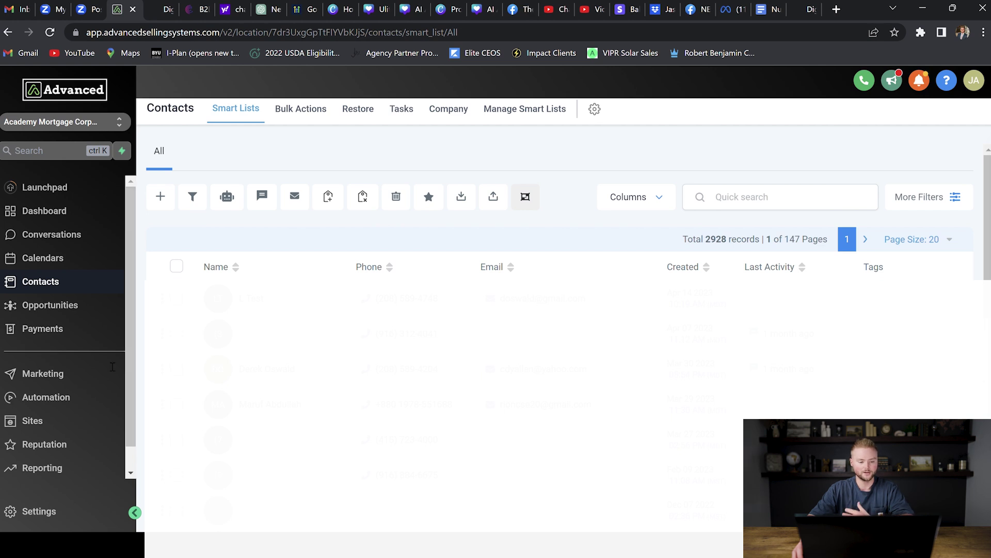
pyautogui.click(79, 396)
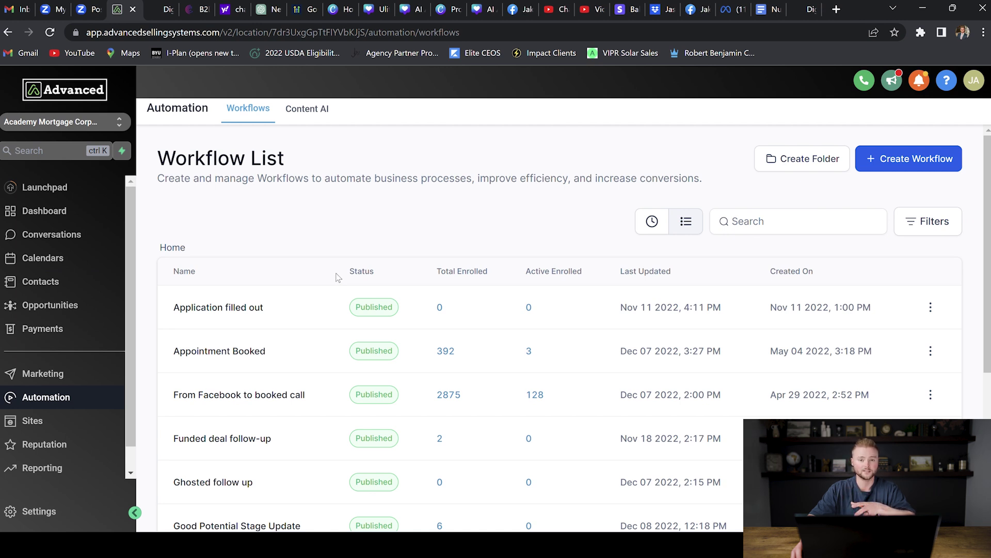
pyautogui.click(64, 420)
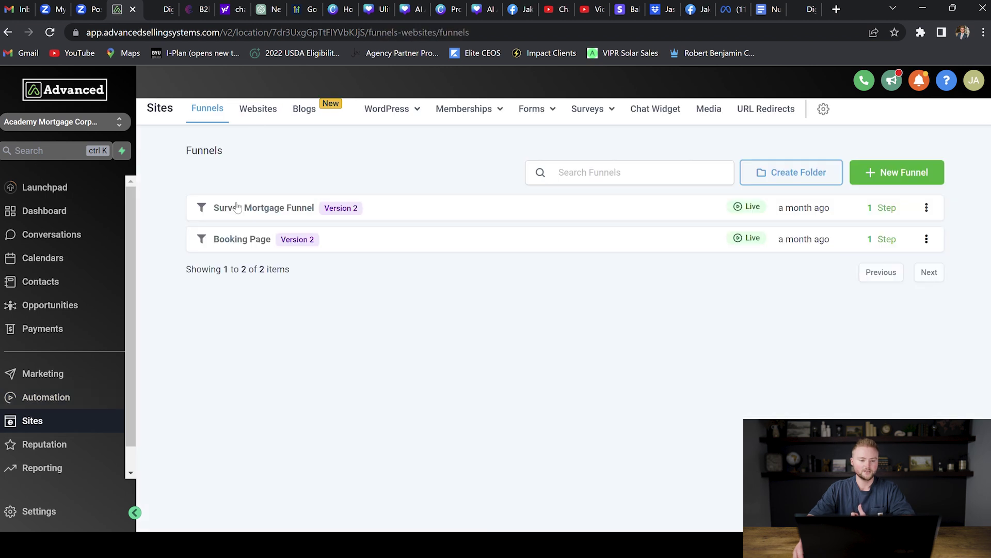
# Switch between the Funnels and Websites tabs, finishing on the three live websites.
pyautogui.click(258, 111)
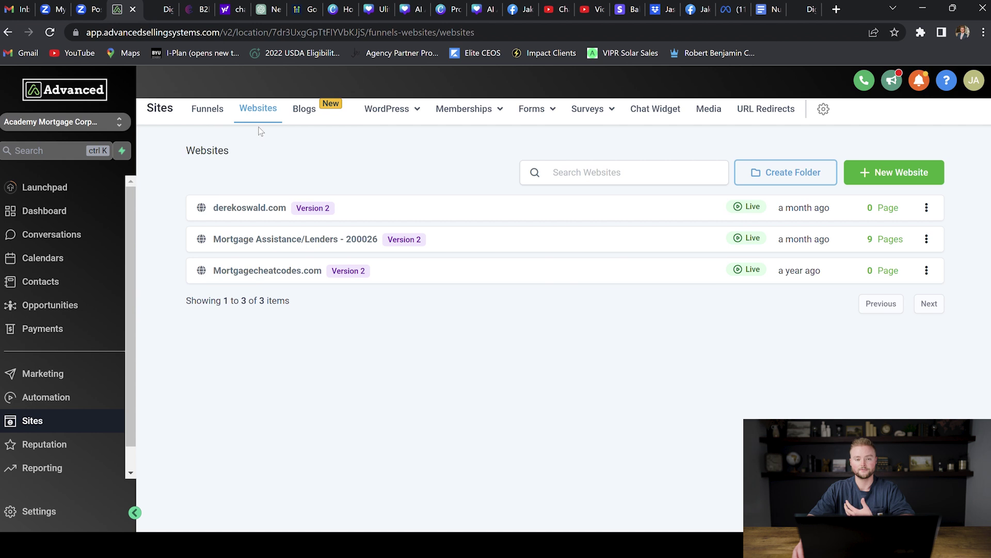
pyautogui.click(216, 117)
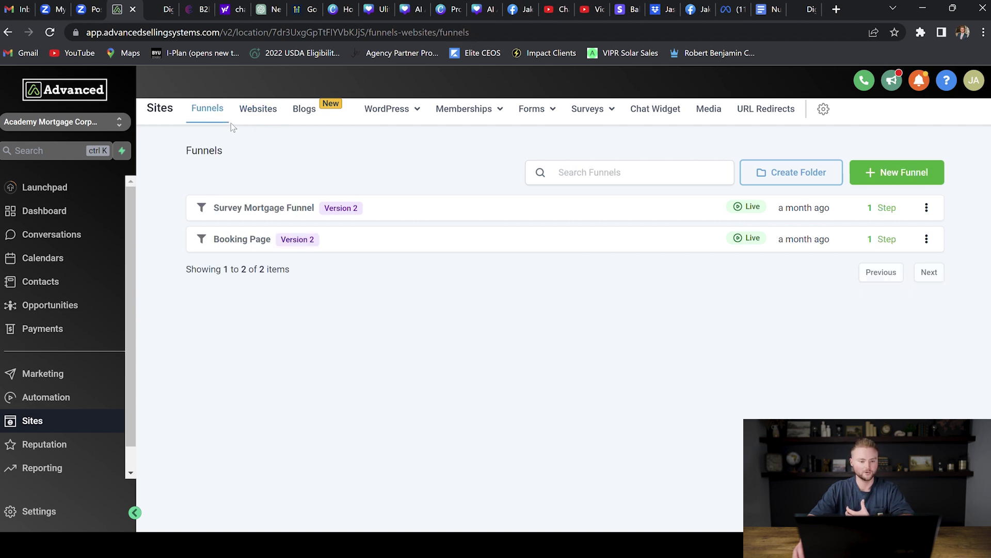
pyautogui.click(263, 115)
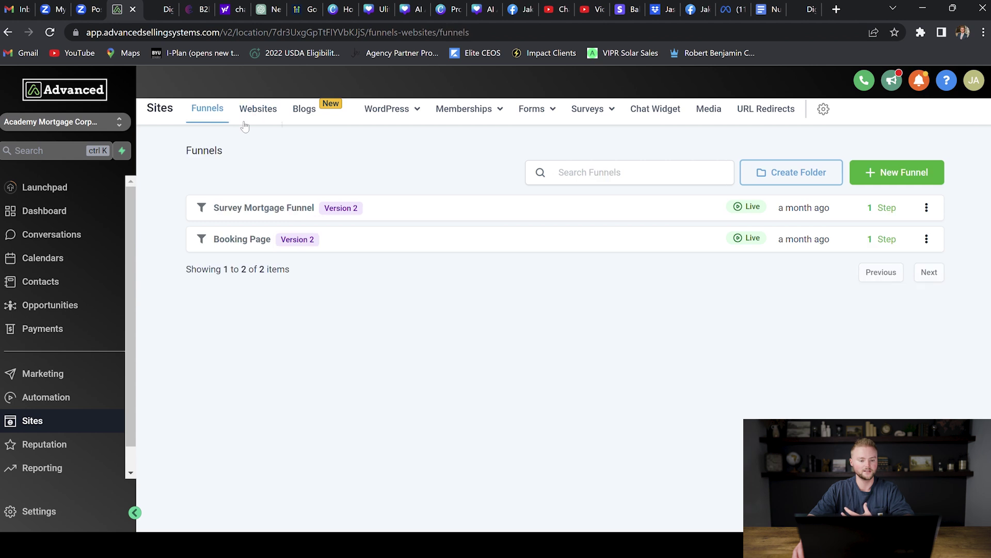
pyautogui.click(263, 114)
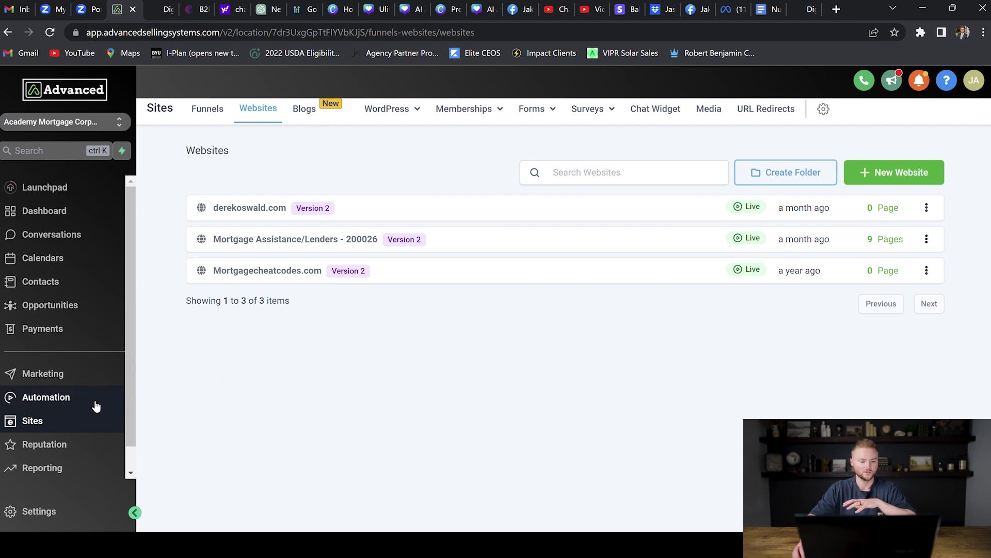
pyautogui.click(207, 109)
pyautogui.click(260, 114)
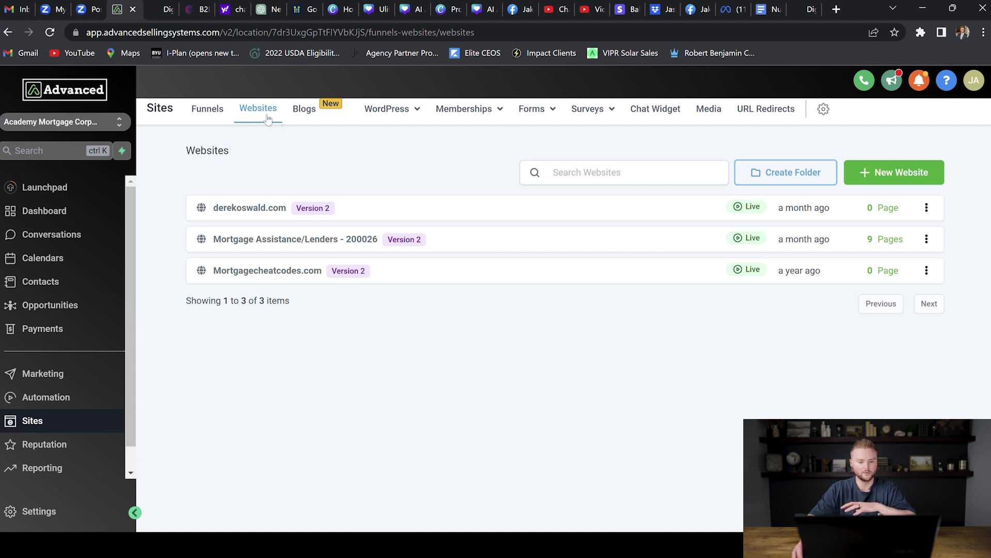
# Check the Blogs tab, then go to Memberships Products and start Create Product.
pyautogui.click(304, 111)
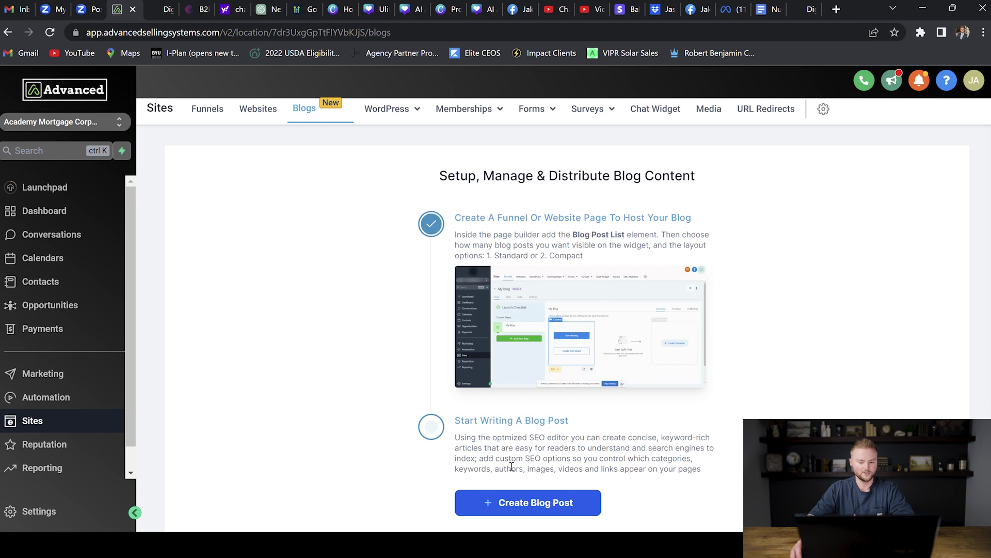
pyautogui.moveTo(482, 125)
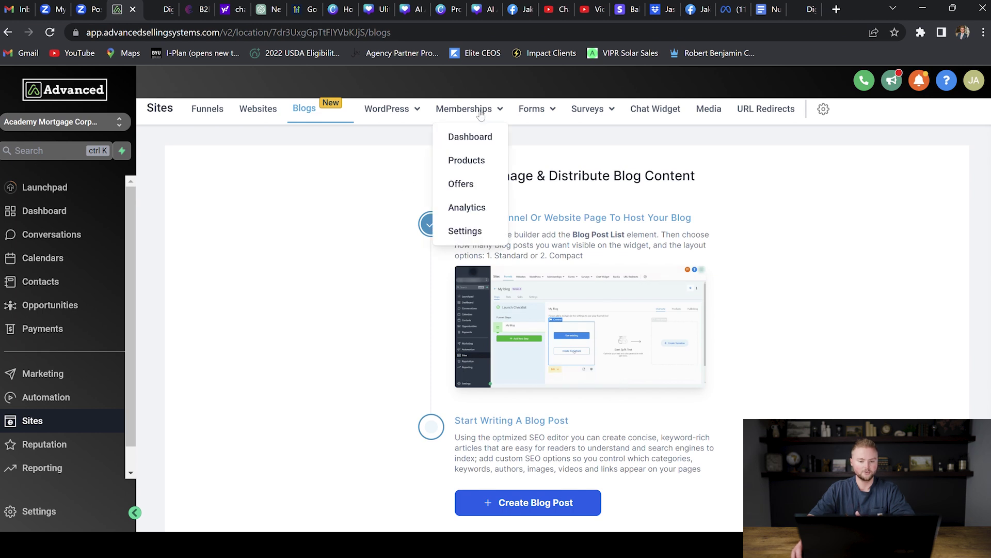
pyautogui.click(476, 163)
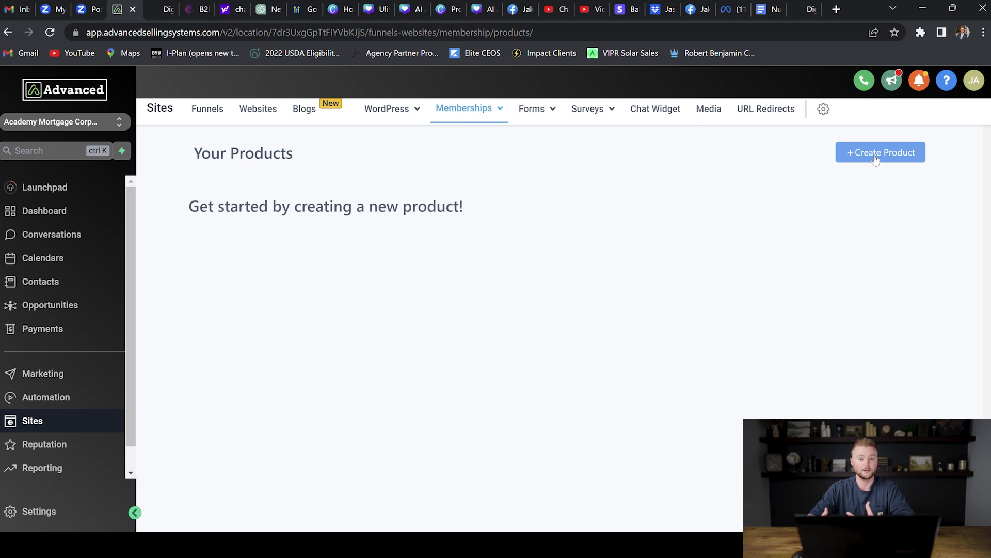
pyautogui.click(884, 153)
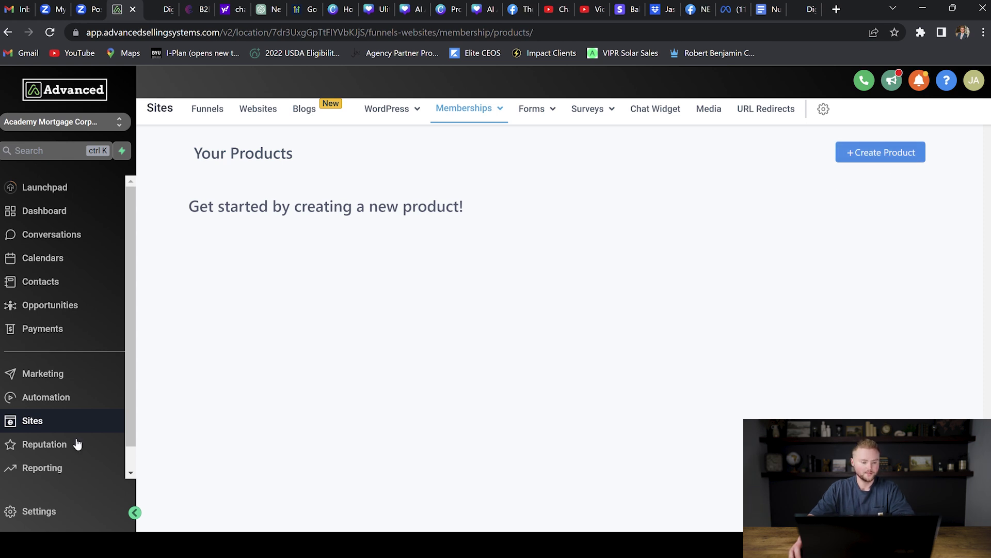
# Scroll through the Reputation overview stats, then start a Client Check In review invite.
pyautogui.click(62, 444)
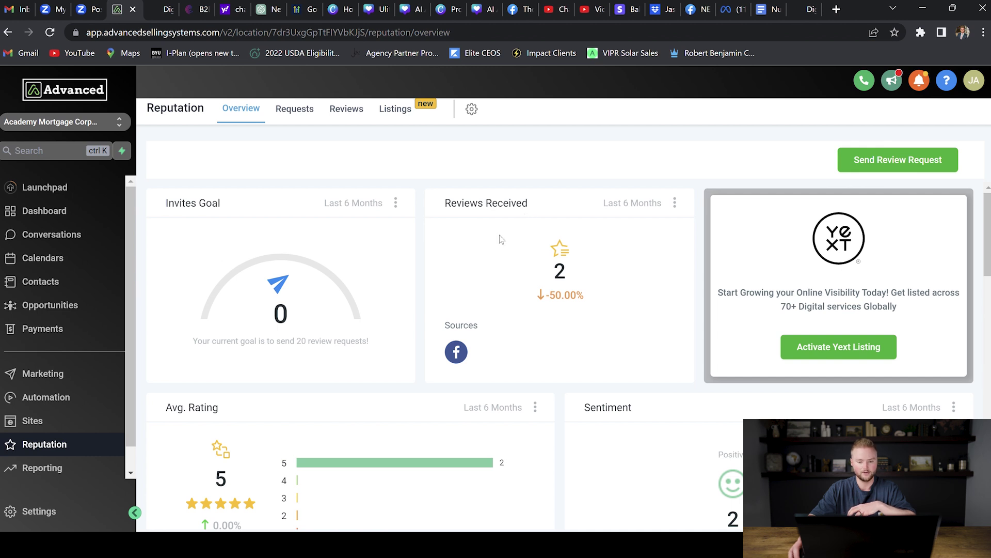
pyautogui.scroll(-4, 506, 265)
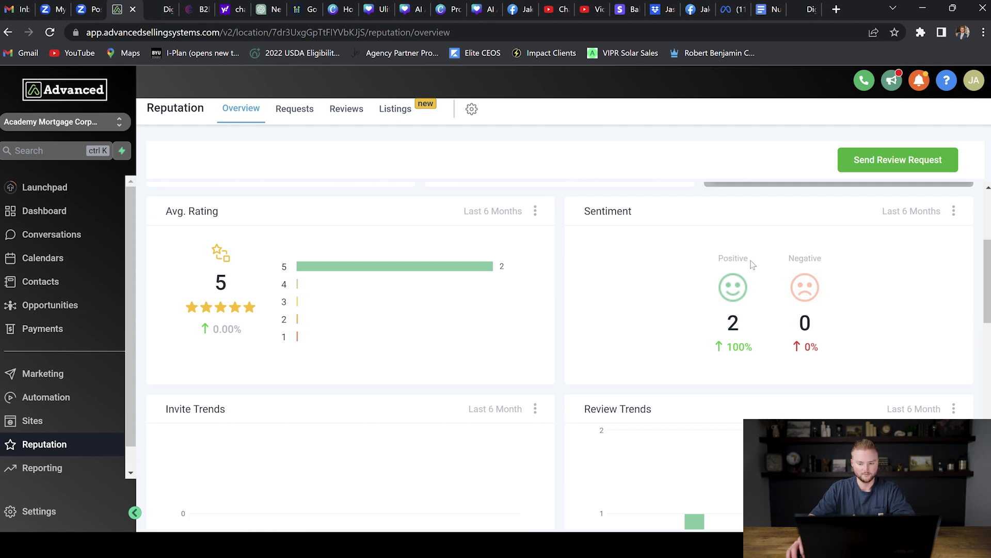
pyautogui.scroll(-1, 697, 241)
pyautogui.scroll(-10, 697, 240)
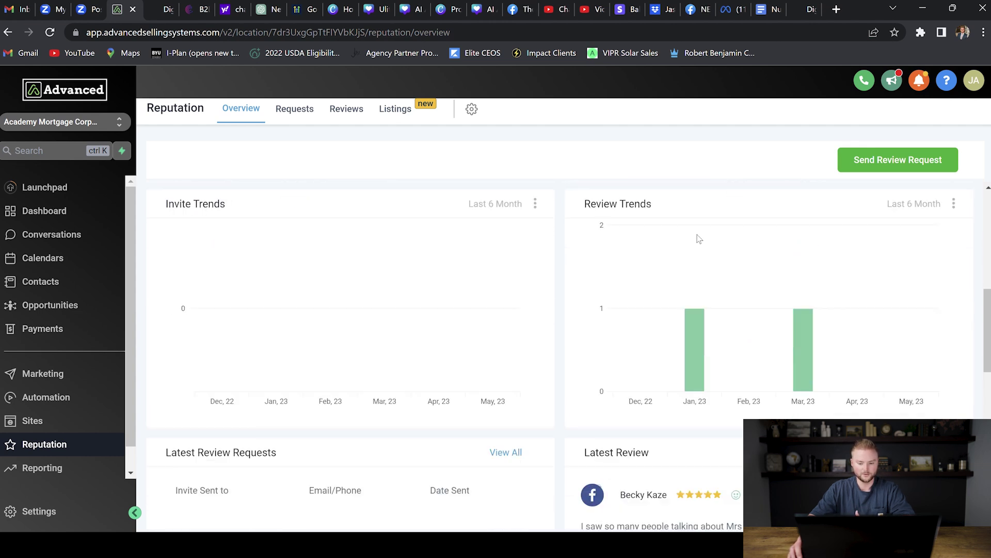
pyautogui.scroll(10, 731, 295)
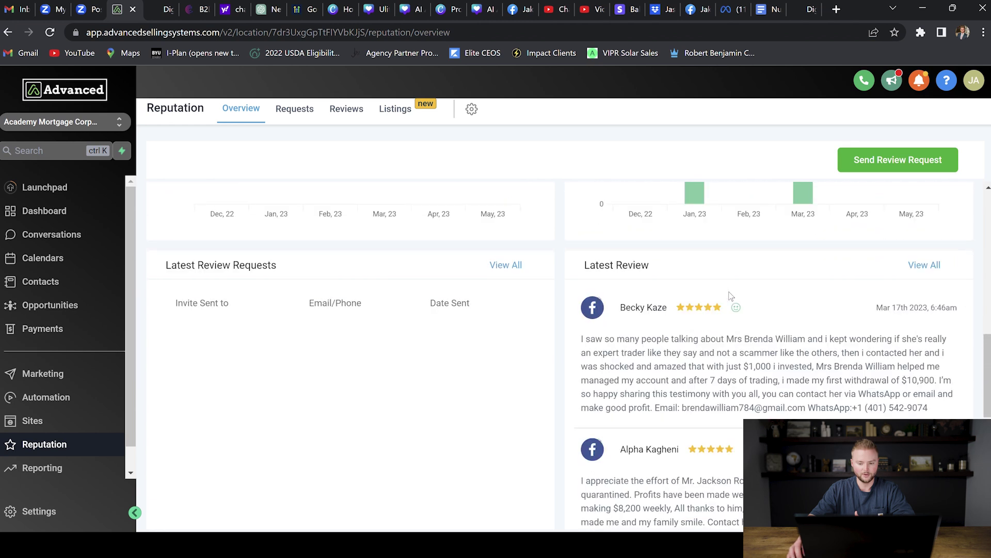
pyautogui.click(901, 165)
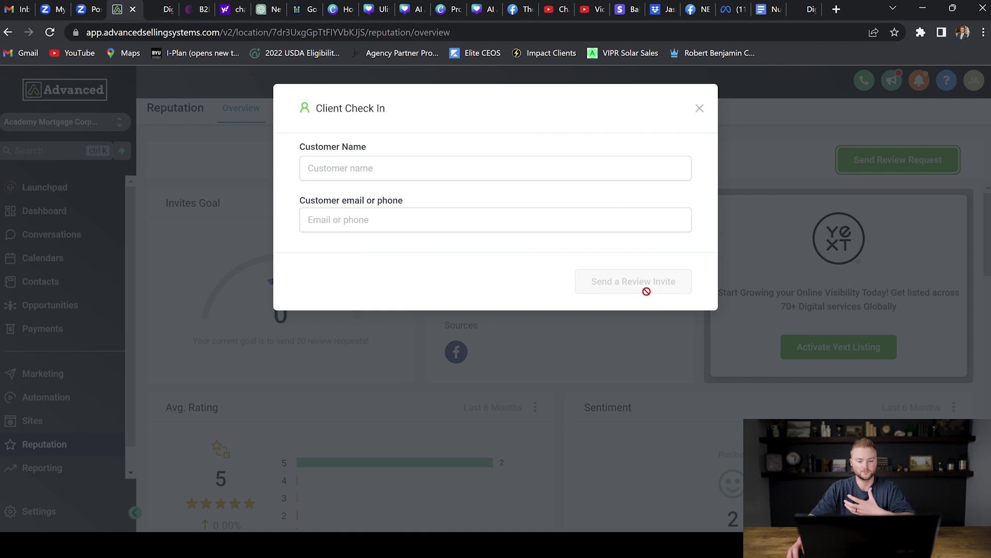
pyautogui.click(699, 109)
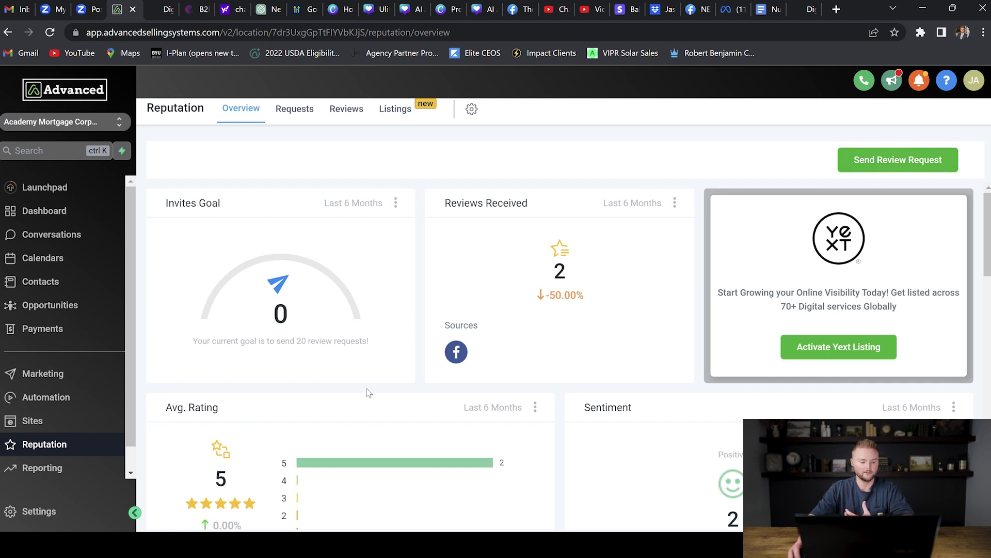
pyautogui.scroll(-1, 52, 439)
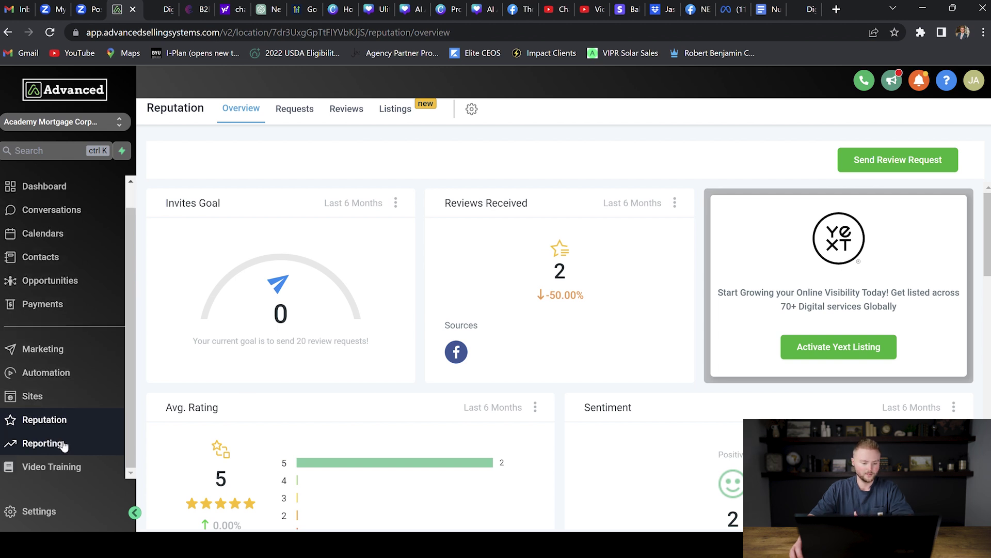
pyautogui.click(41, 443)
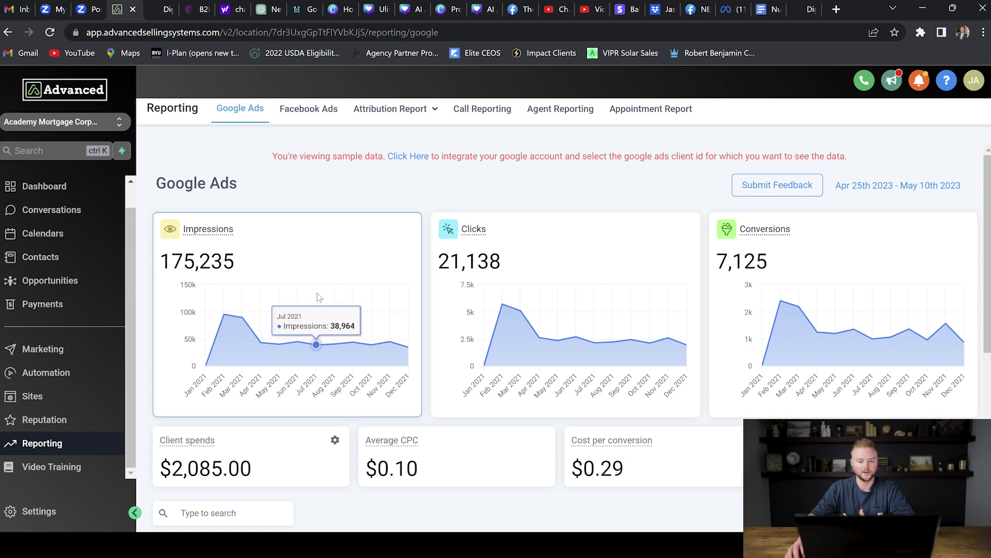
# Review the Google Ads report, then the Facebook Ads and Call Reporting tabs showing zero calls.
pyautogui.scroll(-3, 588, 269)
pyautogui.scroll(5, 588, 269)
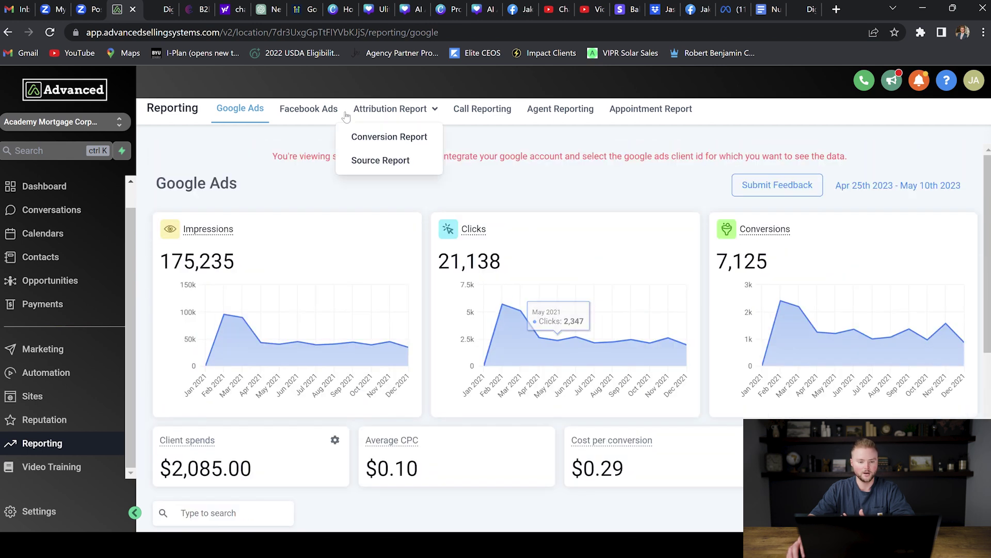
pyautogui.click(308, 108)
pyautogui.scroll(-1, 427, 173)
pyautogui.scroll(2, 434, 175)
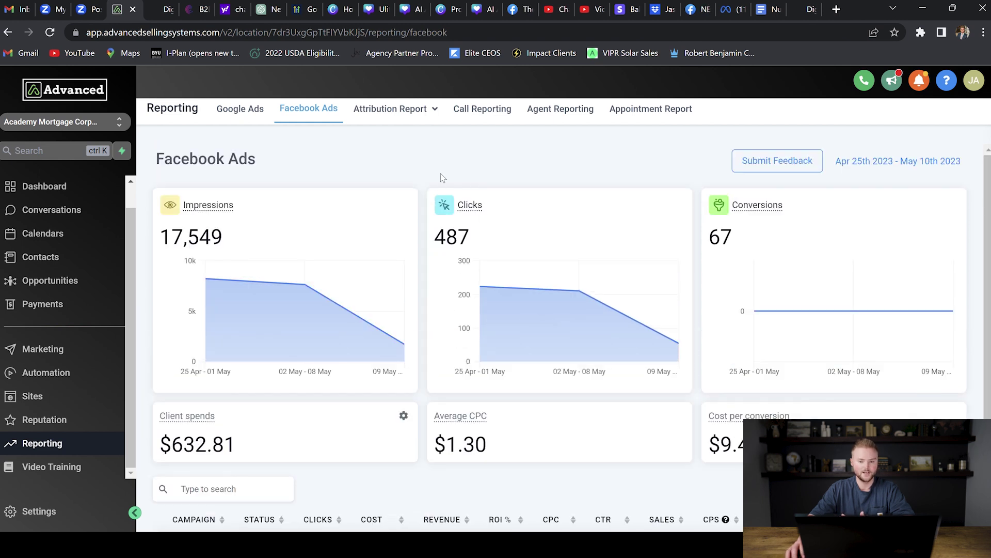
pyautogui.click(482, 111)
pyautogui.scroll(-2, 518, 159)
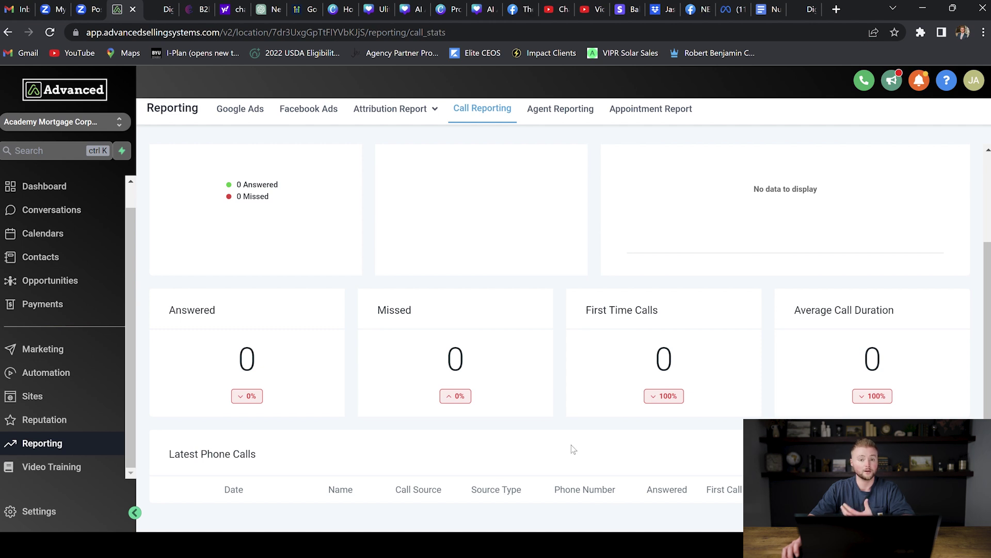
# Open Video Training and scroll through the lessons from Dashboard to LeadConnector Mobile App.
pyautogui.click(73, 467)
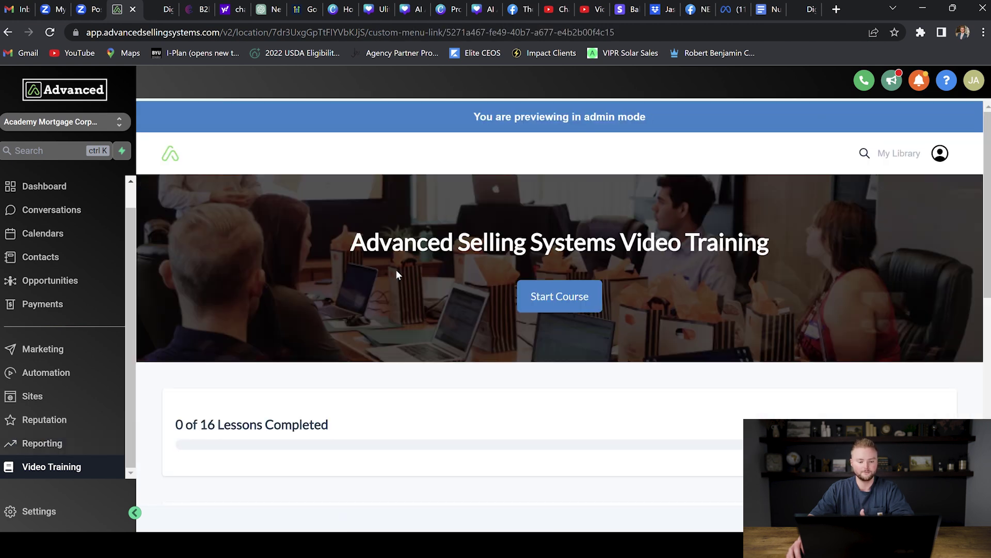
pyautogui.scroll(-5, 396, 269)
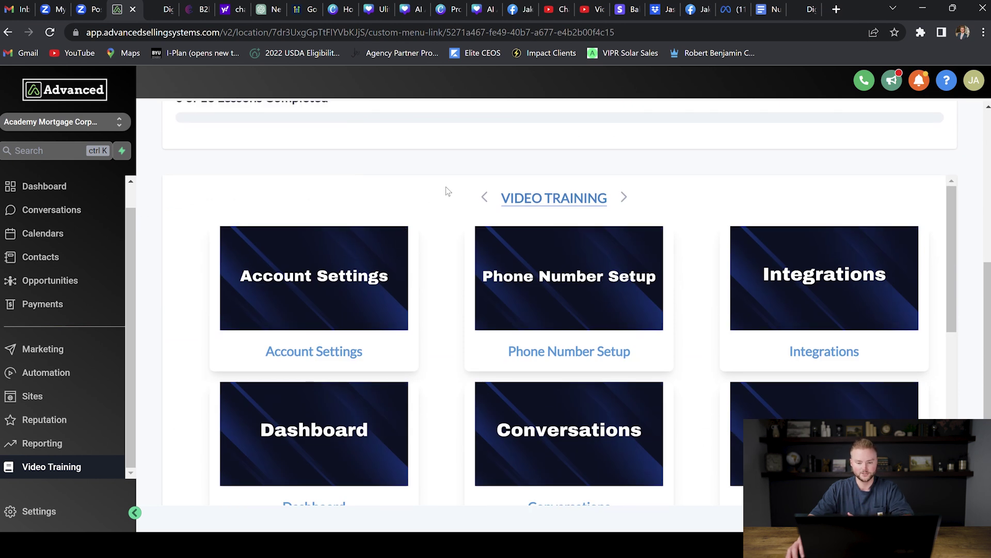
pyautogui.scroll(-1, 458, 208)
pyautogui.scroll(-3, 454, 210)
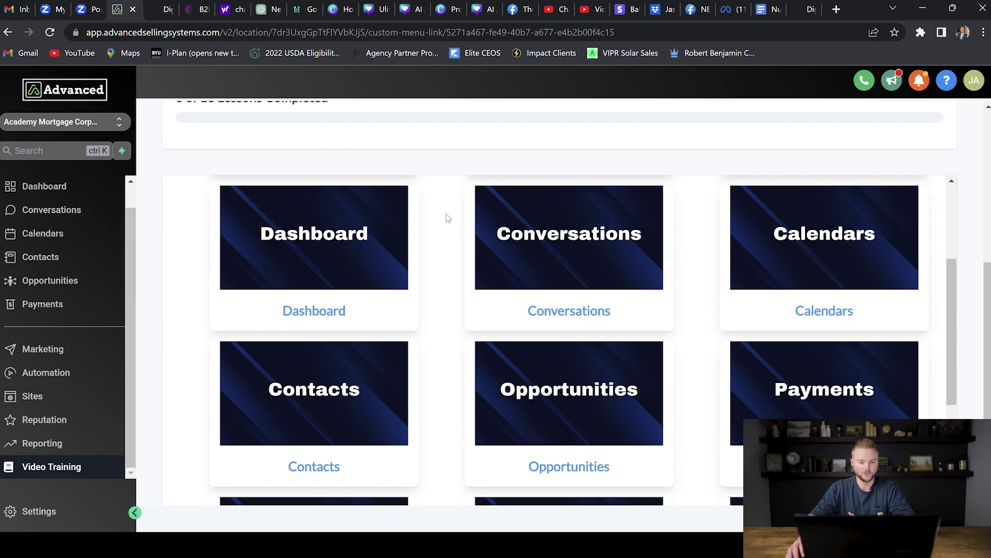
pyautogui.scroll(-2, 447, 215)
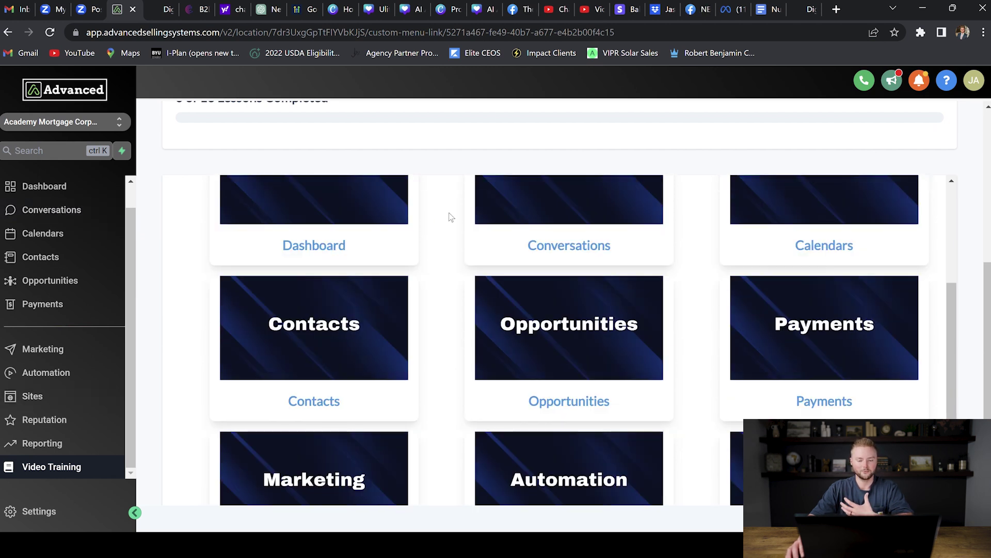
pyautogui.scroll(-3, 451, 217)
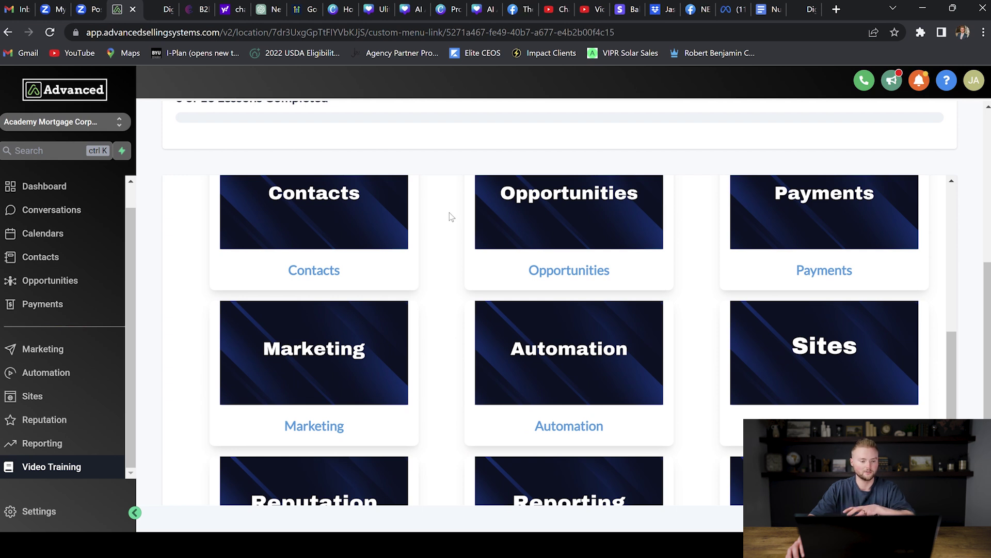
pyautogui.scroll(-4, 450, 217)
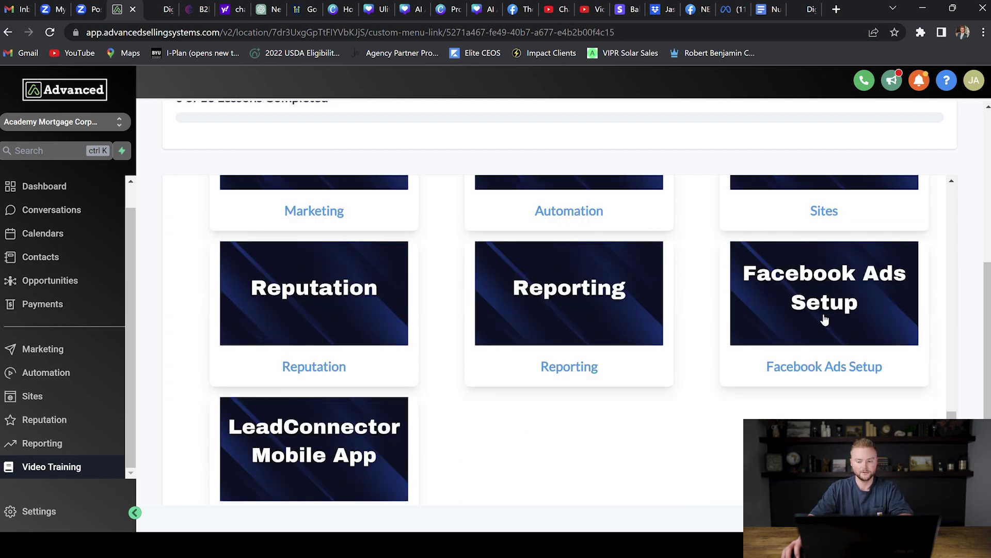